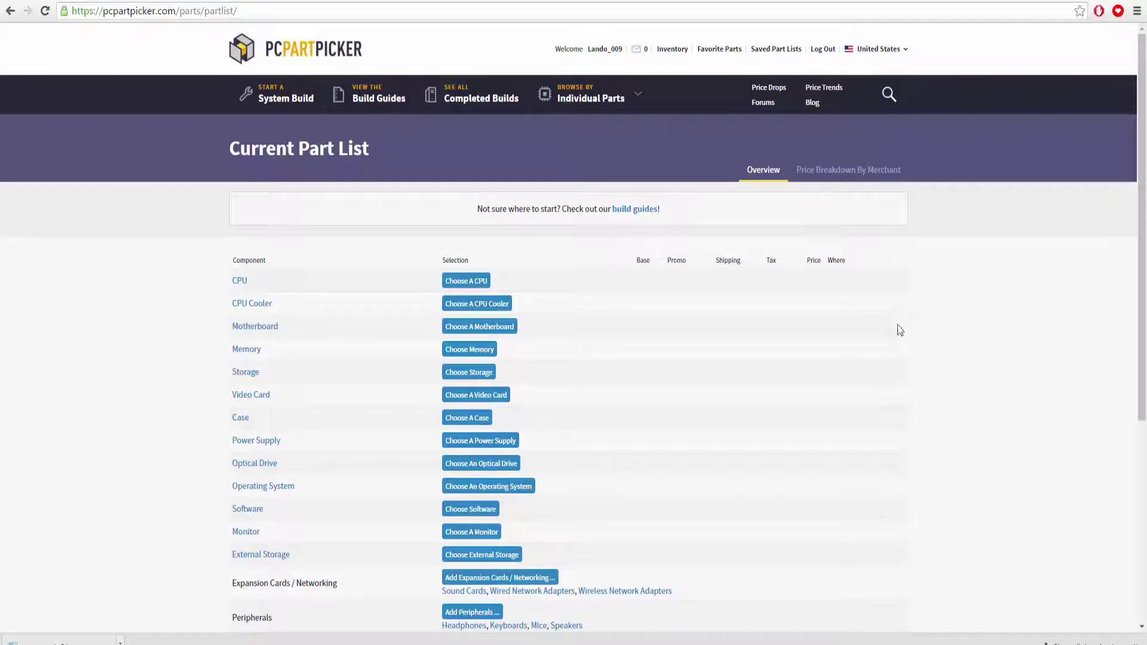
# Scroll through the empty Current Part List to see every component slot from CPU to Custom
pyautogui.scroll(-1, 669, 305)
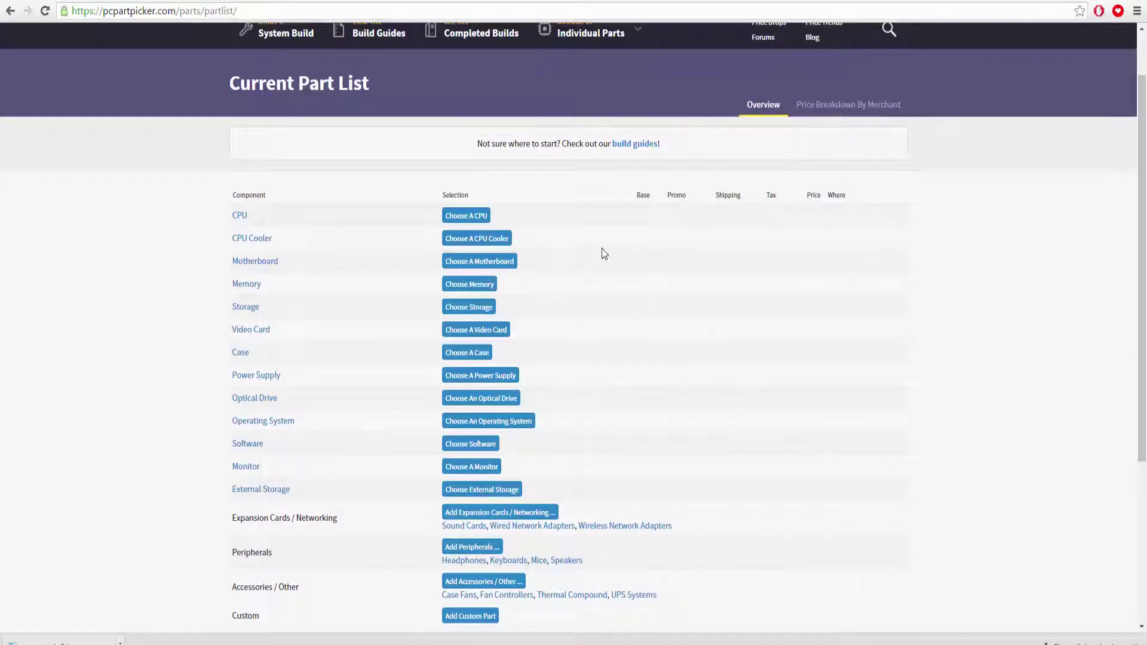
# Open the CPU list, cap the core-count filter and show only Intel processors
pyautogui.click(479, 221)
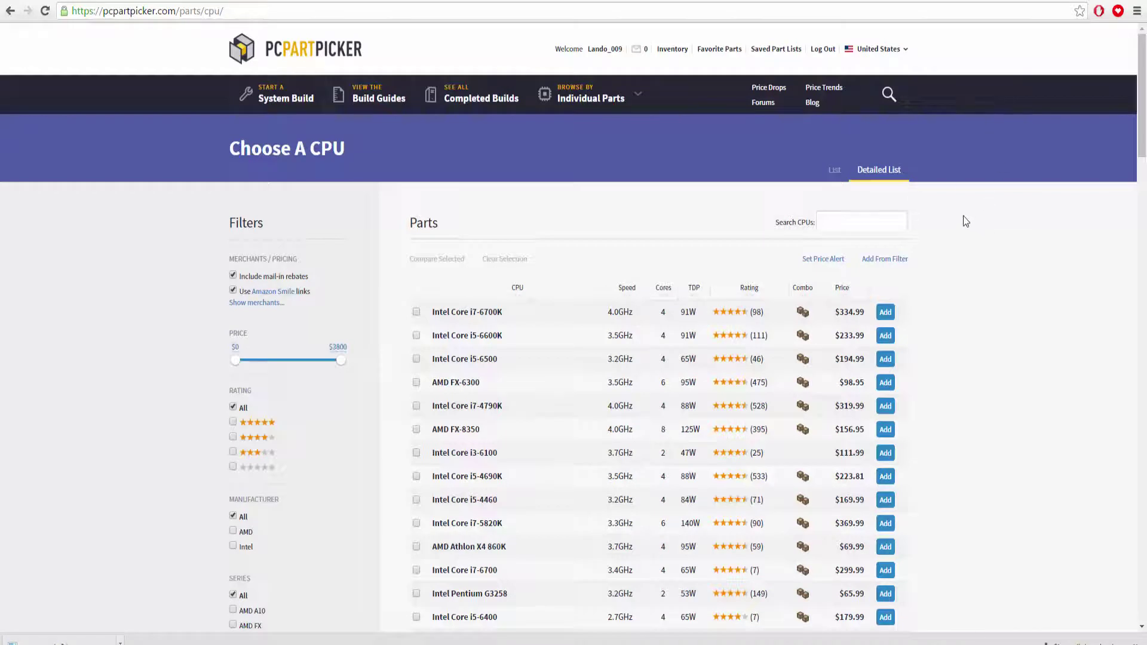
pyautogui.scroll(-3, 189, 349)
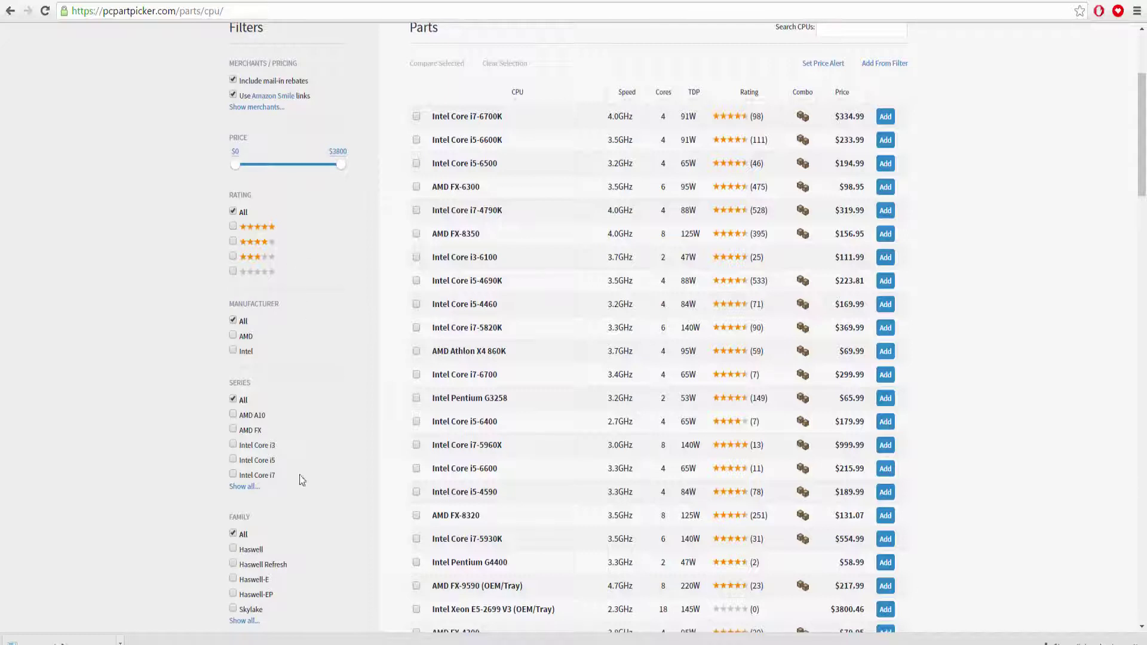
pyautogui.scroll(-2, 294, 401)
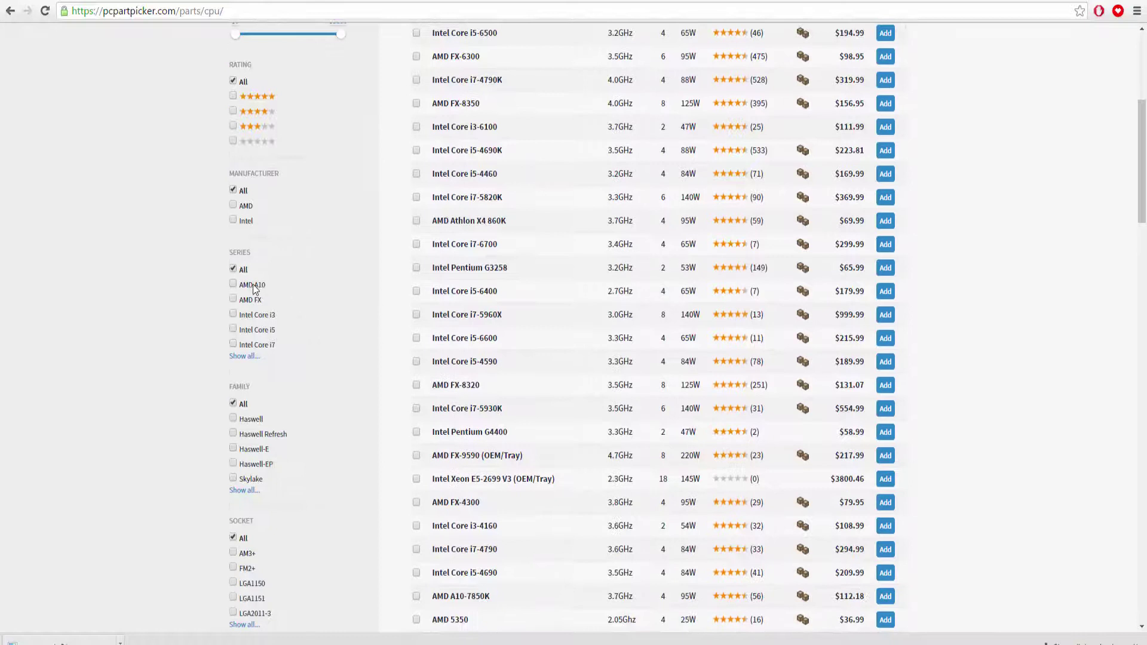
pyautogui.scroll(-8, 259, 359)
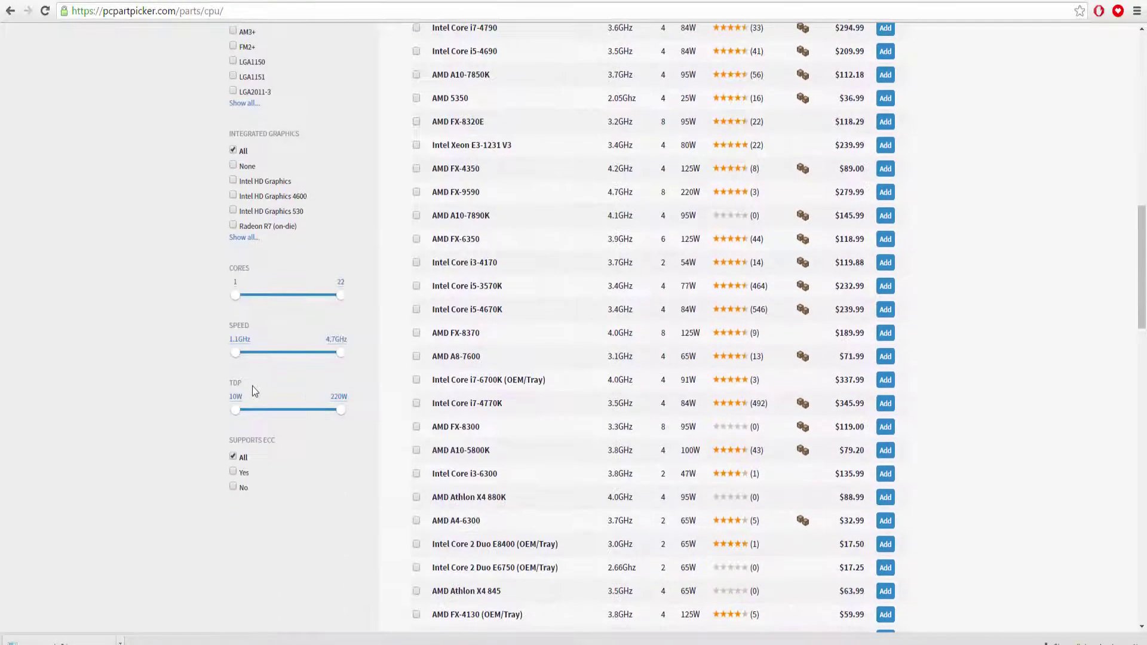
pyautogui.moveTo(337, 299); pyautogui.dragTo(248, 289)
pyautogui.scroll(7, 304, 310)
pyautogui.scroll(4, 294, 324)
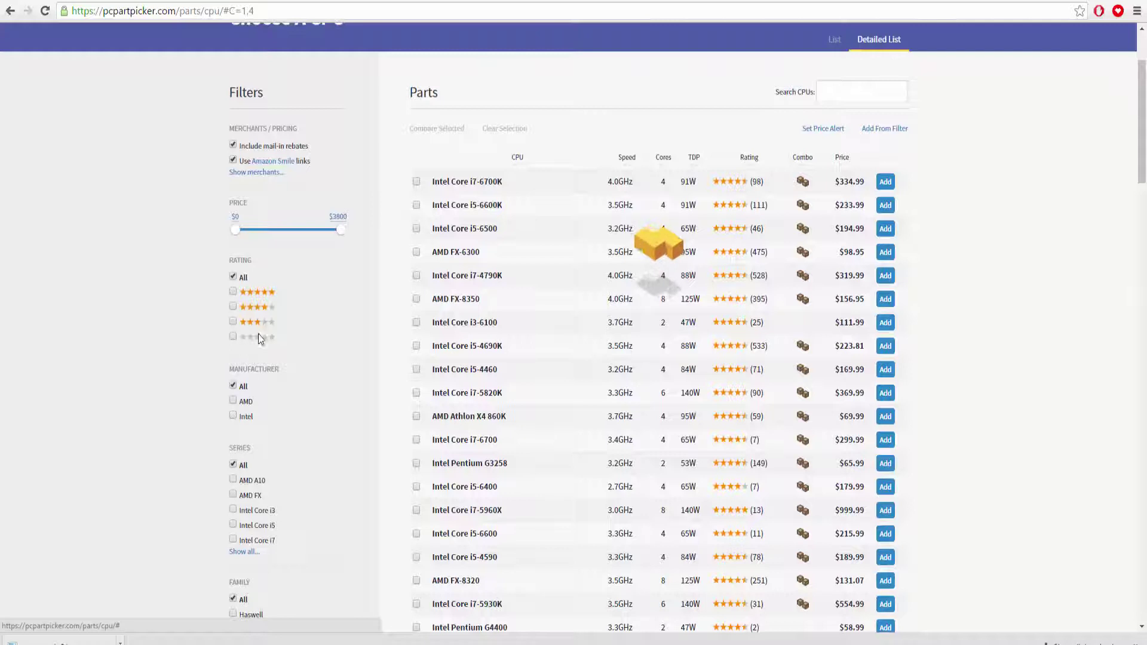
pyautogui.click(233, 416)
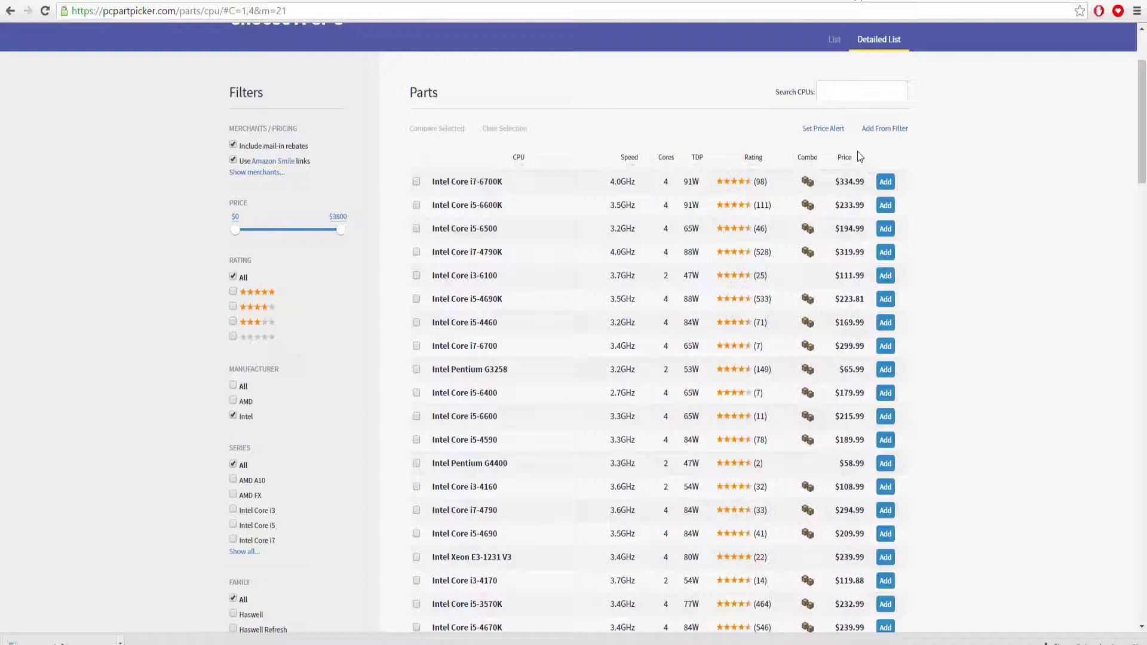
# Limit CPU speed to about 3.1GHz or faster and sort by price, cheapest first
pyautogui.scroll(-2, 359, 239)
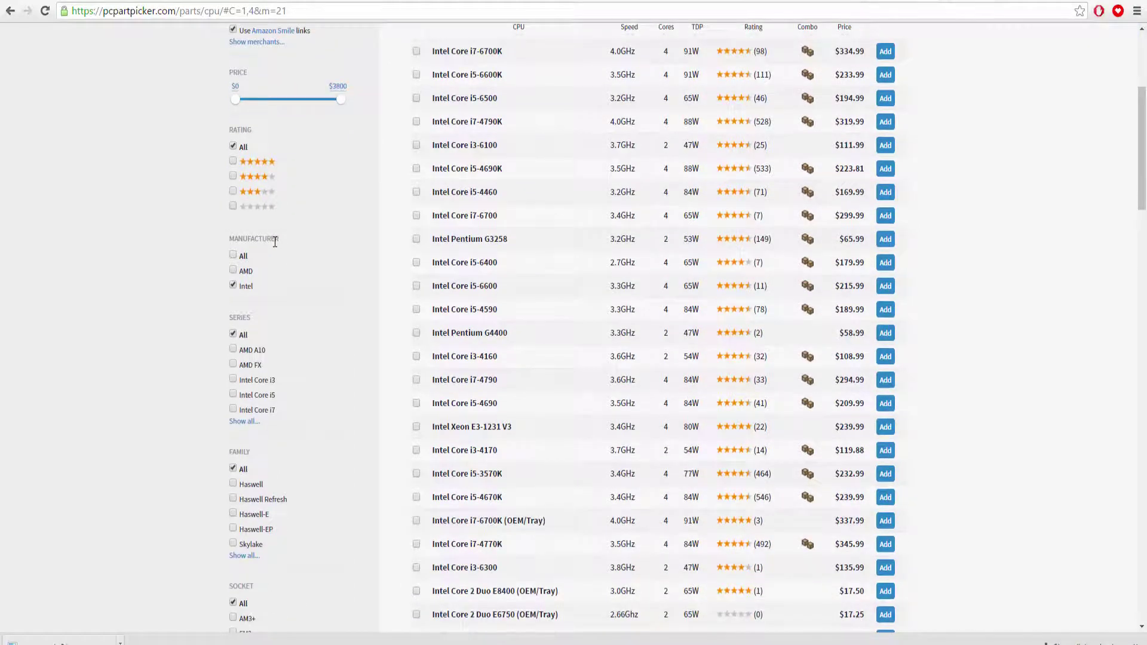
pyautogui.scroll(-6, 225, 333)
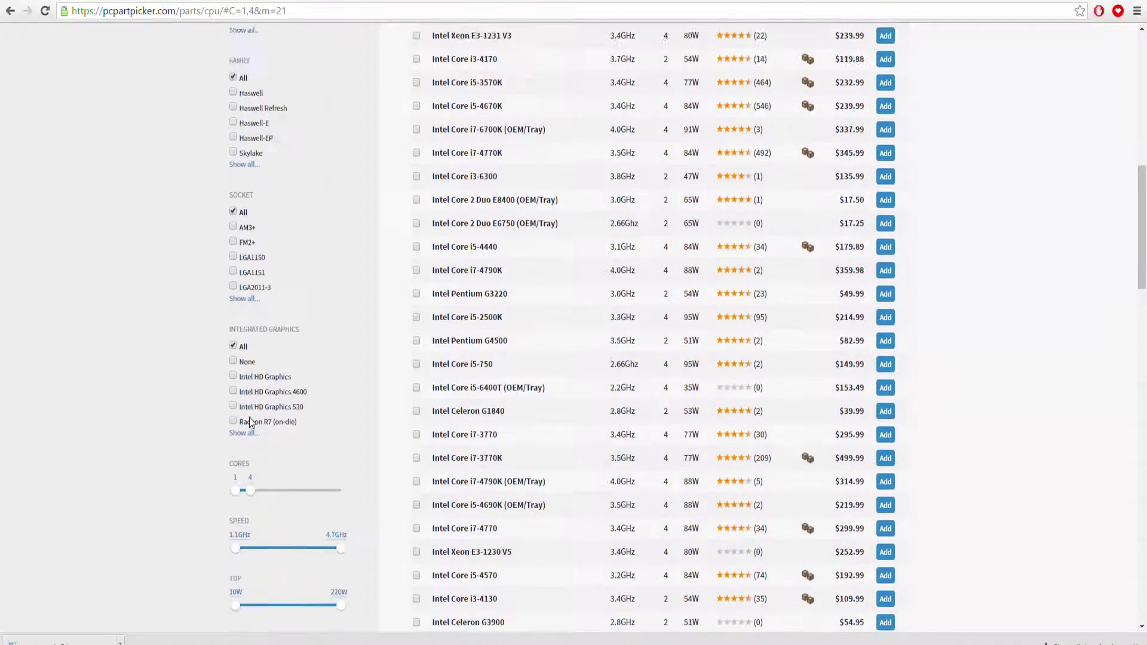
pyautogui.scroll(-1, 287, 427)
pyautogui.moveTo(237, 483); pyautogui.dragTo(295, 468)
pyautogui.scroll(3, 923, 307)
pyautogui.scroll(7, 924, 309)
pyautogui.click(844, 159)
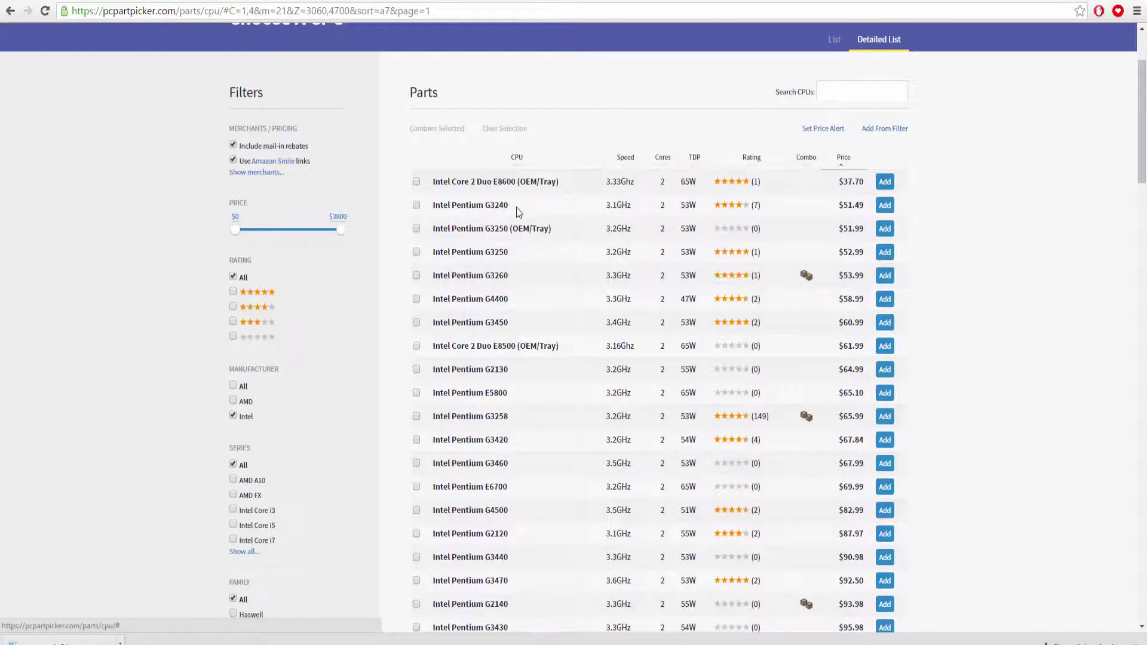
pyautogui.scroll(-10, 328, 356)
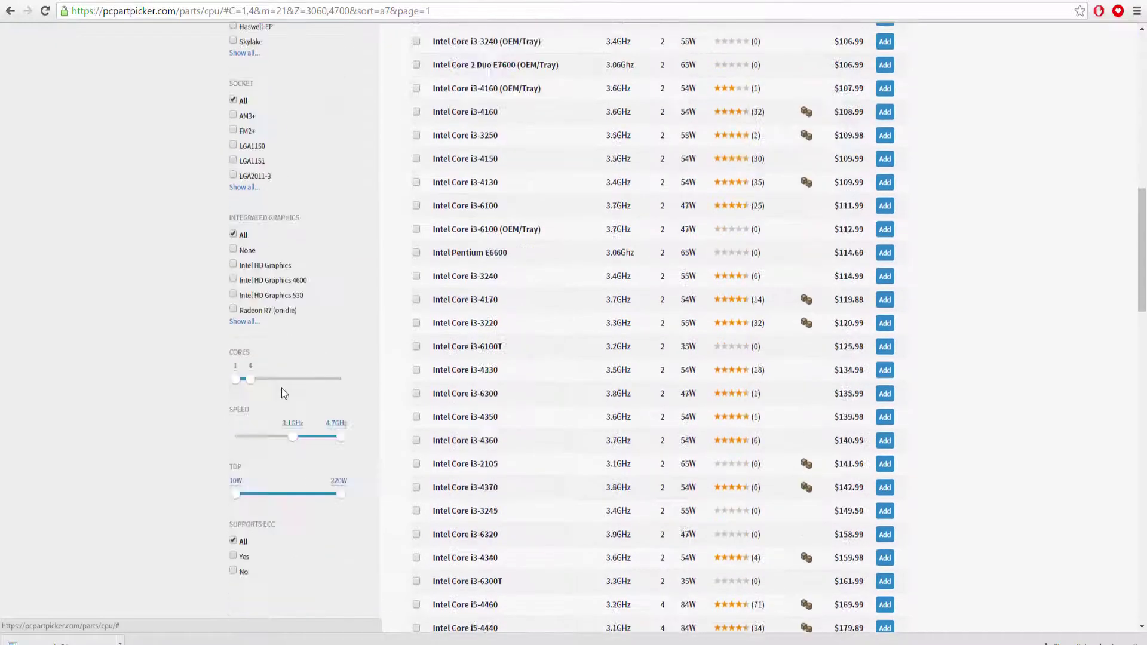
pyautogui.moveTo(235, 379); pyautogui.dragTo(250, 380)
pyautogui.scroll(4, 693, 267)
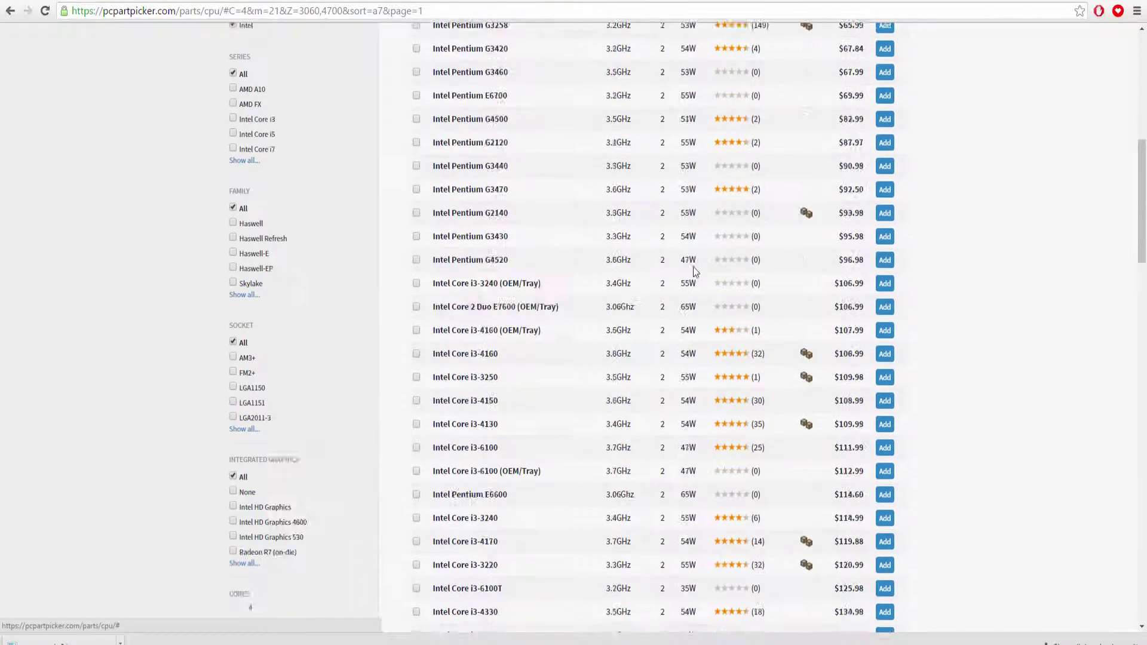
pyautogui.scroll(9, 693, 267)
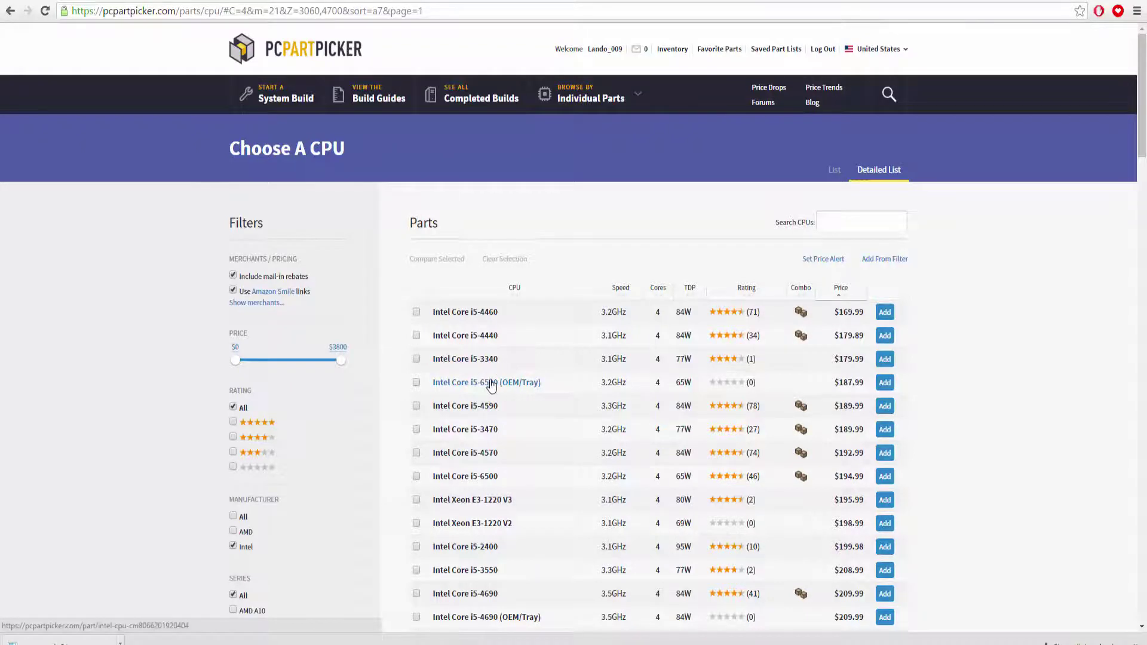
# Scroll the filtered CPU list to the Intel Core i5-4690 3.5GHz and view its product page
pyautogui.scroll(-1, 516, 308)
pyautogui.scroll(-4, 517, 314)
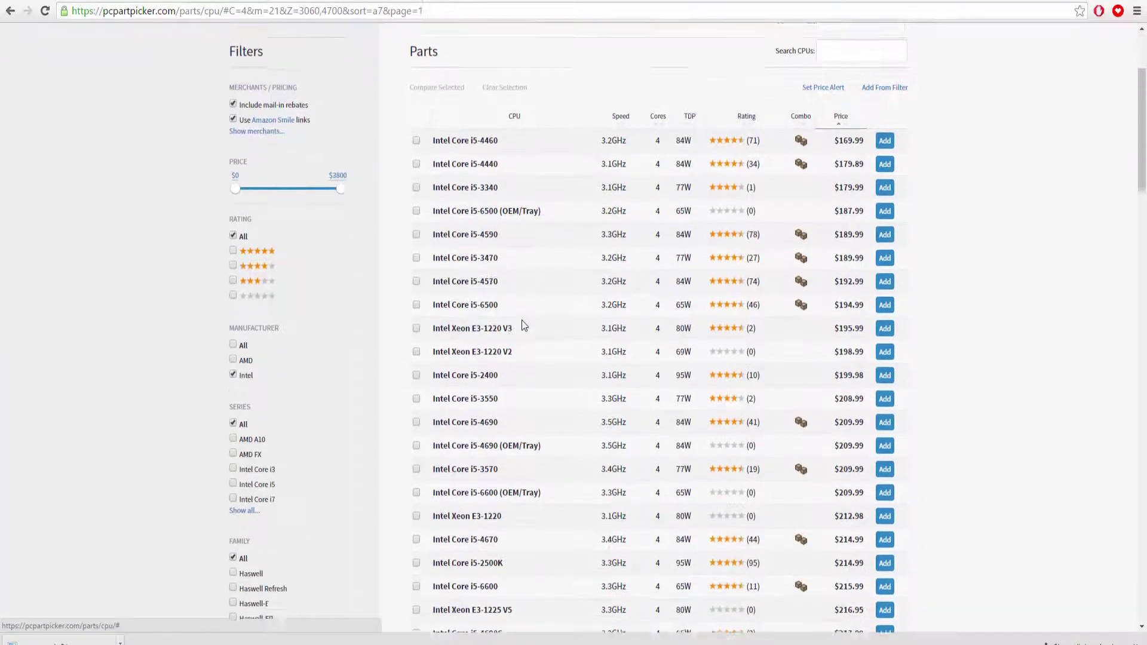
pyautogui.scroll(-1, 509, 309)
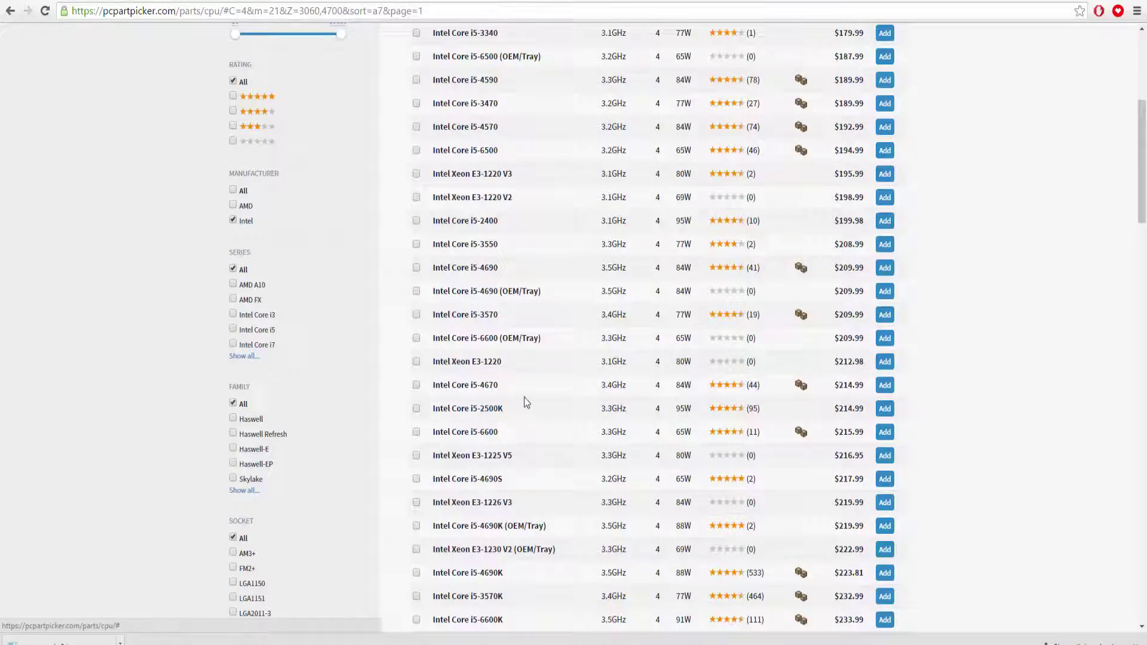
pyautogui.scroll(-5, 603, 395)
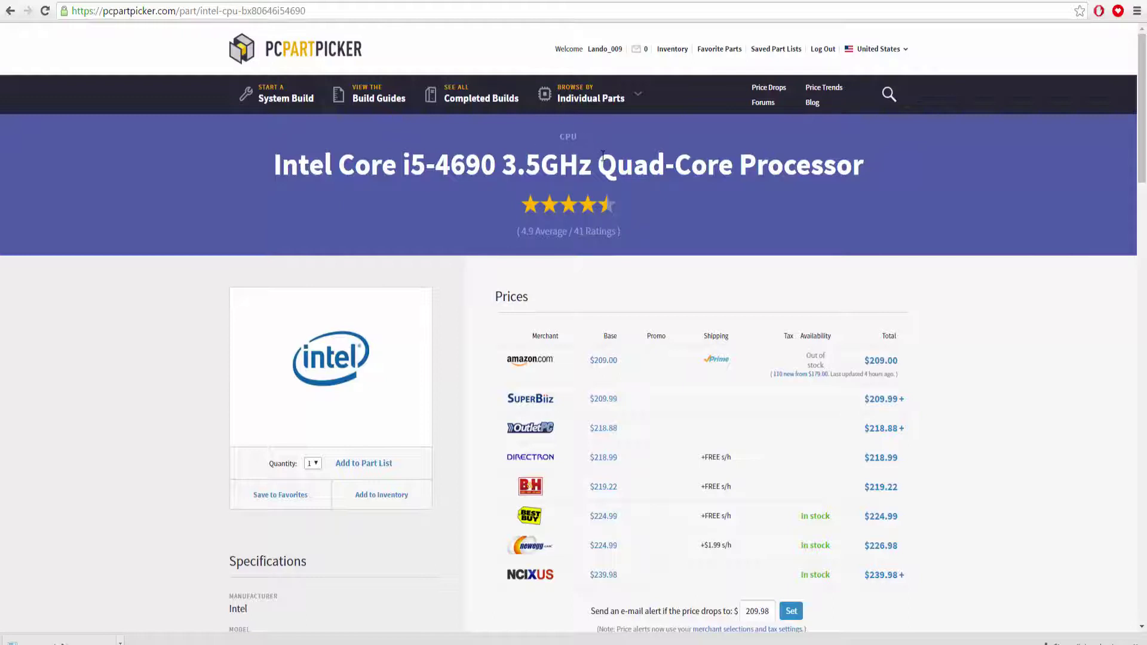
# Add the Intel Core i5-4690 to the part list and browse the motherboard list
pyautogui.click(389, 466)
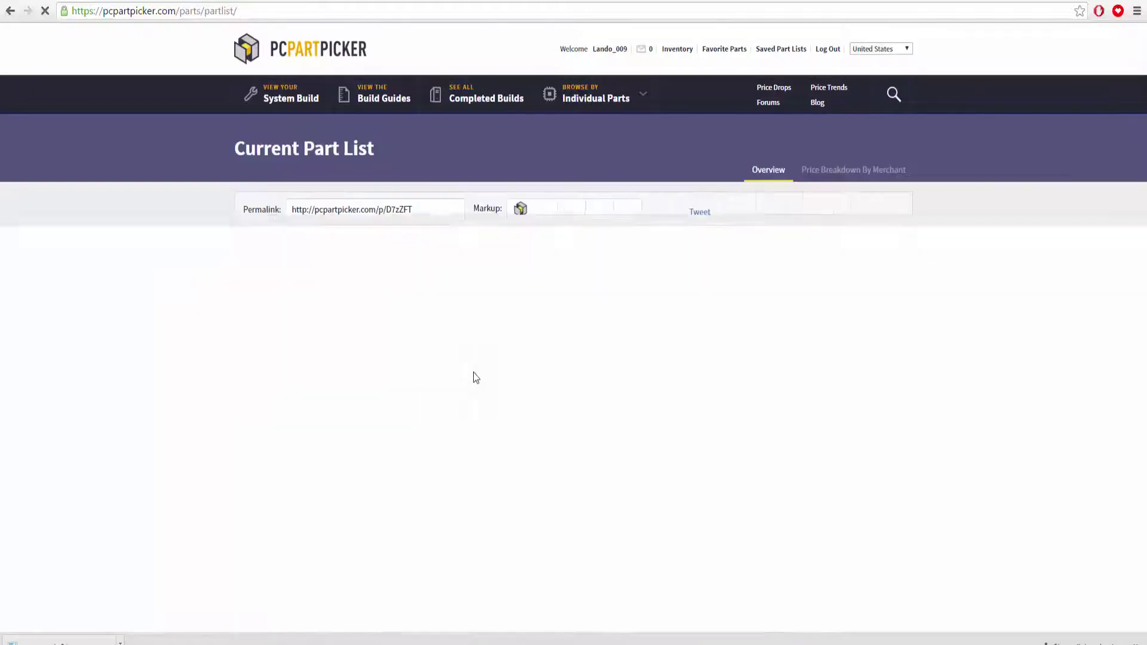
pyautogui.scroll(-2, 475, 376)
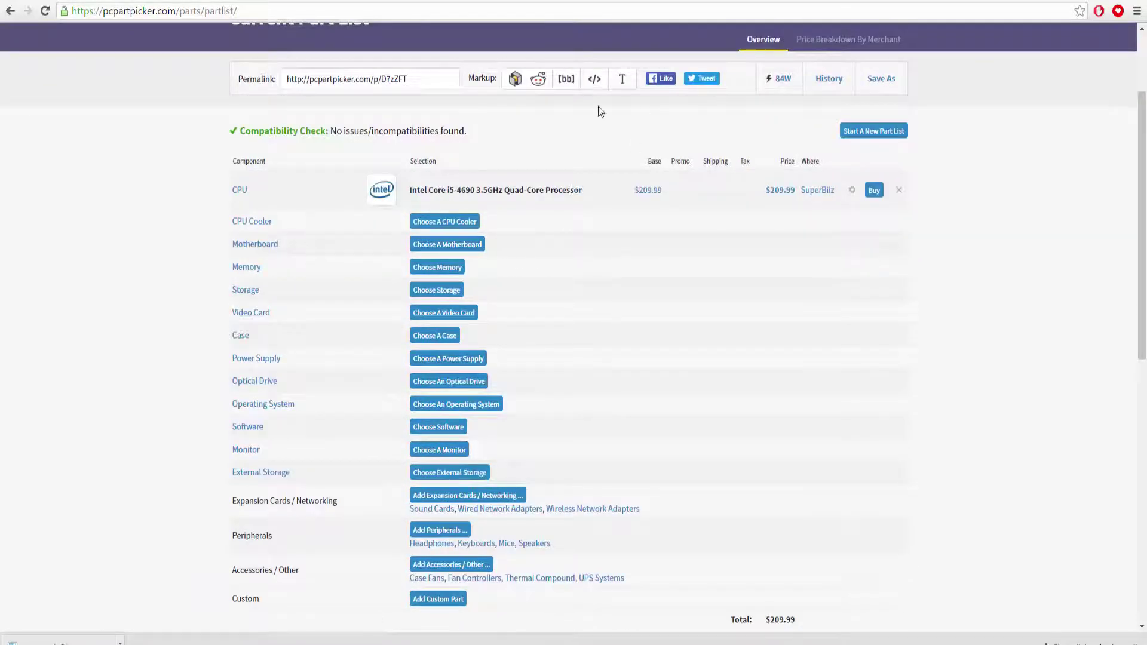
pyautogui.click(472, 246)
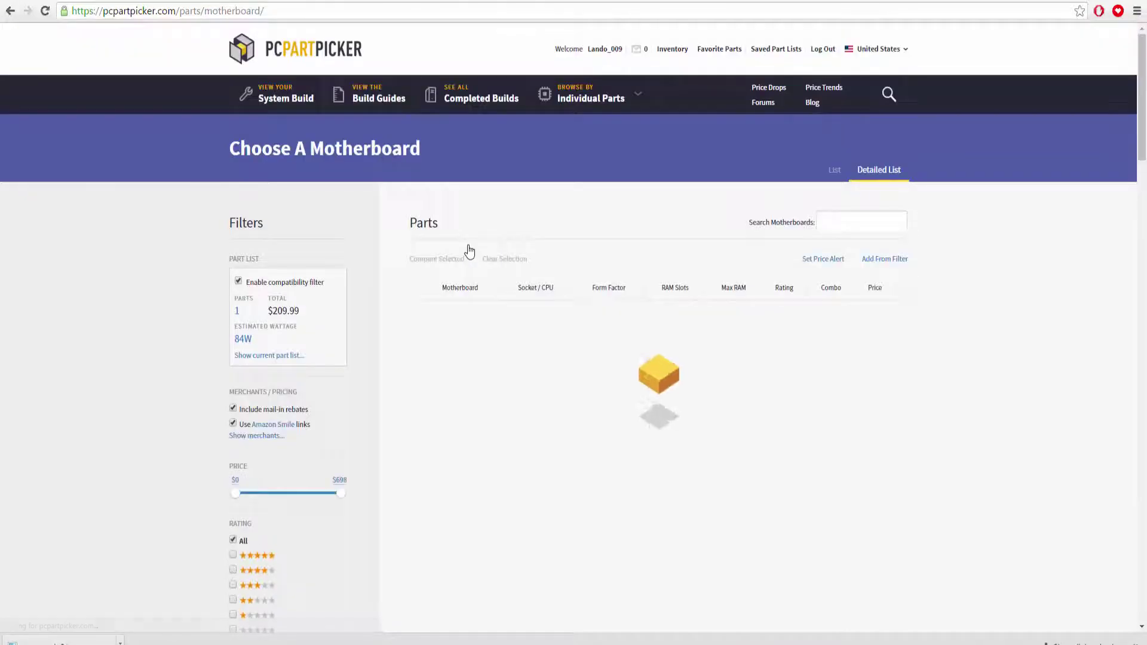
pyautogui.scroll(-2, 409, 322)
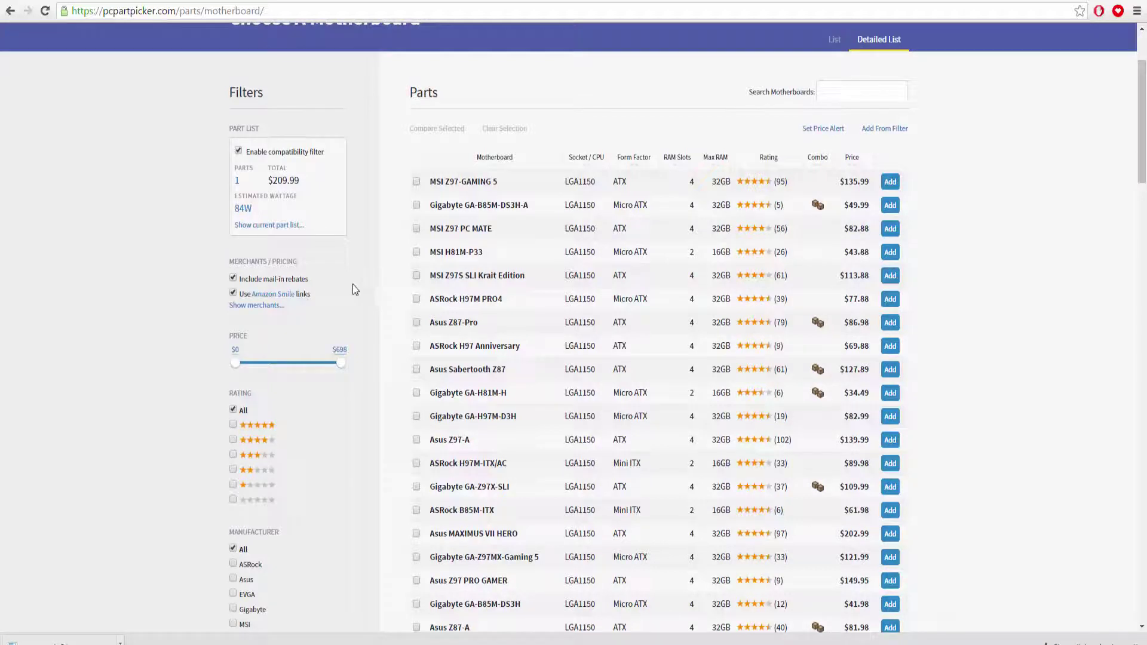
pyautogui.scroll(-3, 474, 322)
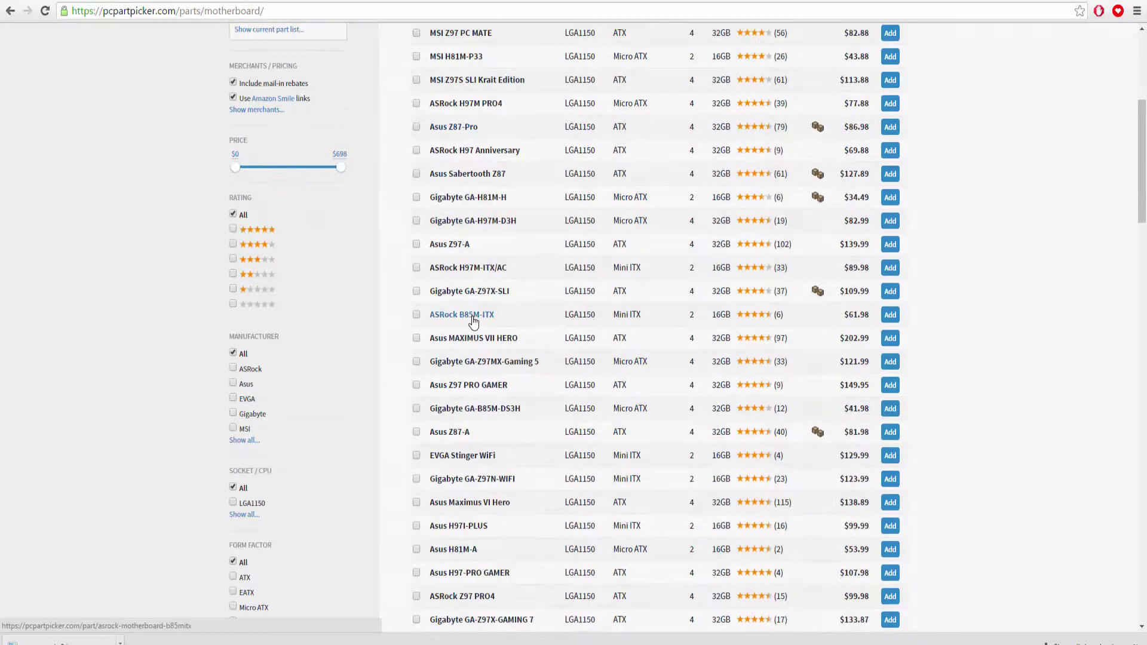
pyautogui.scroll(1, 472, 321)
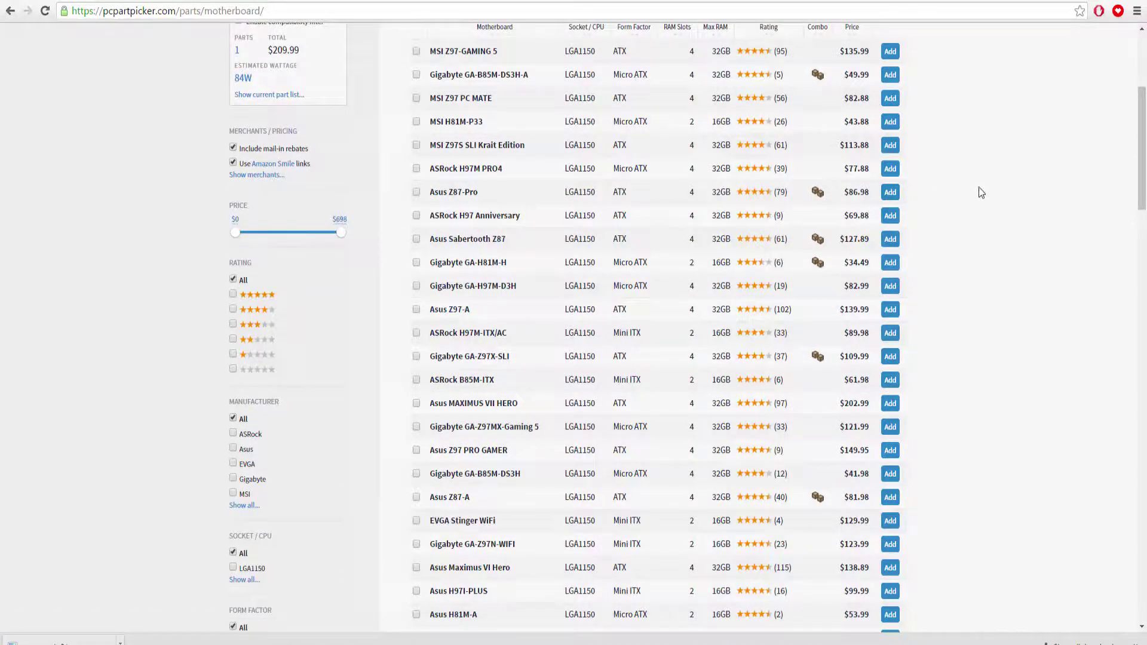
pyautogui.scroll(4, 982, 239)
pyautogui.scroll(-3, 867, 284)
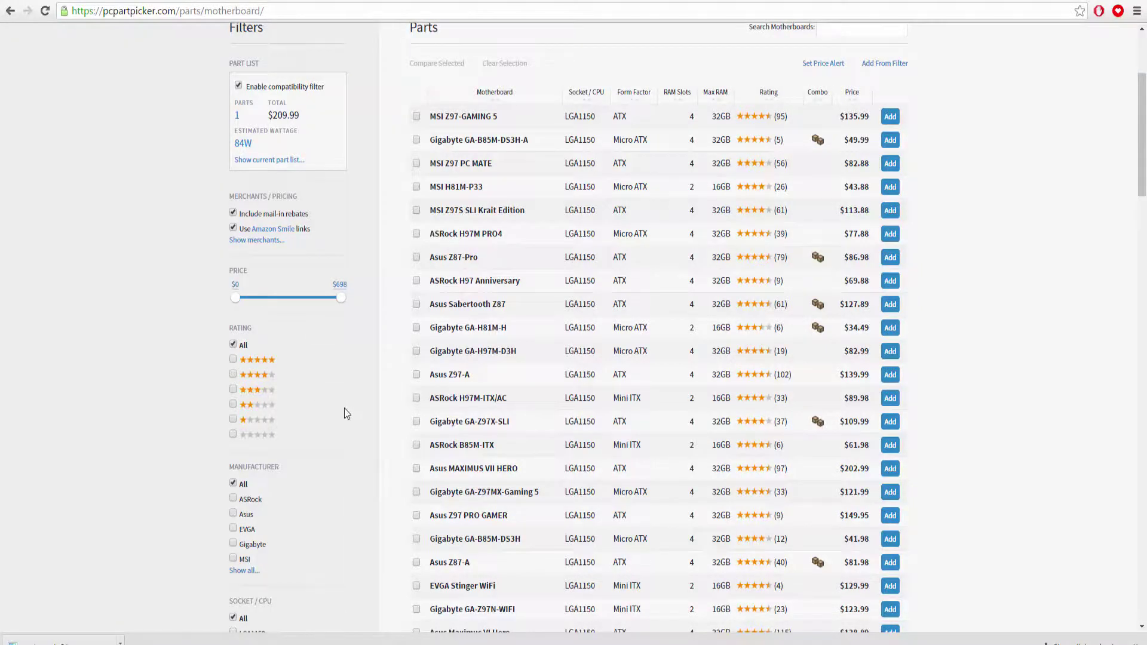
pyautogui.scroll(-13, 345, 413)
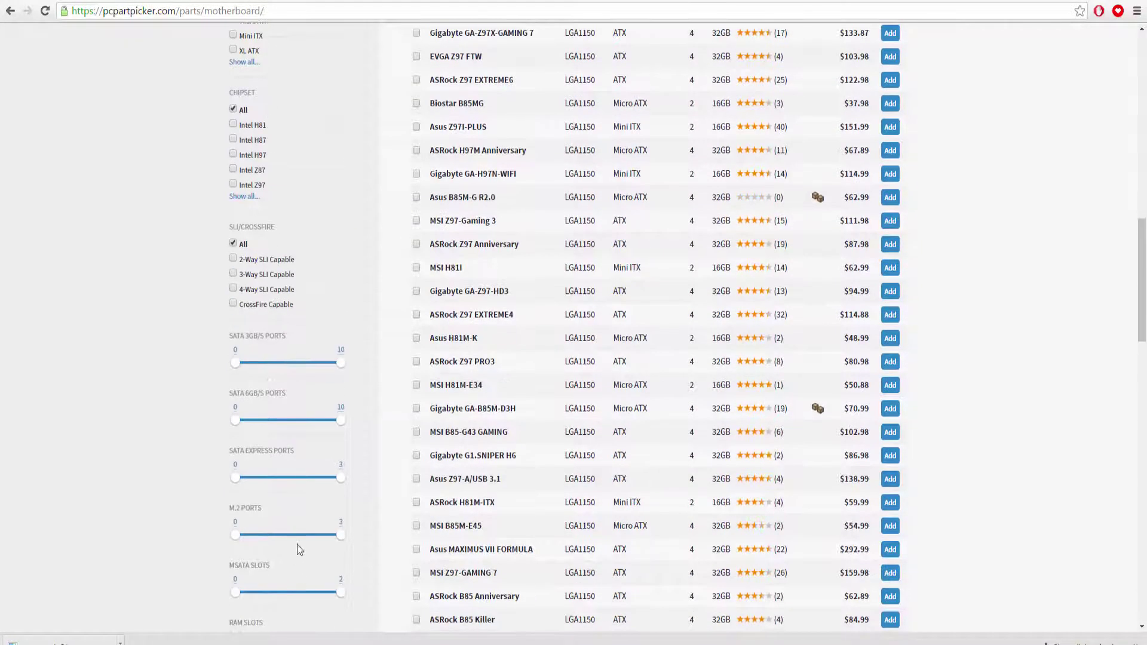
pyautogui.scroll(-2, 291, 466)
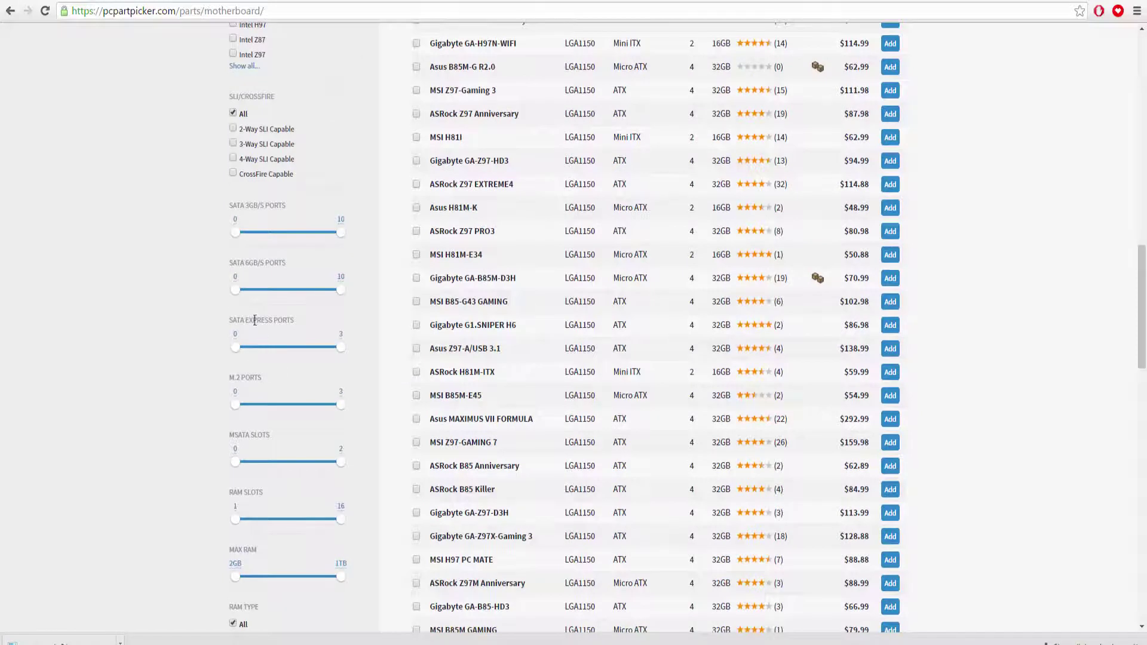
# Require at least two SATA 6Gb/s ports and four RAM slots on motherboards
pyautogui.moveTo(254, 293); pyautogui.dragTo(256, 291)
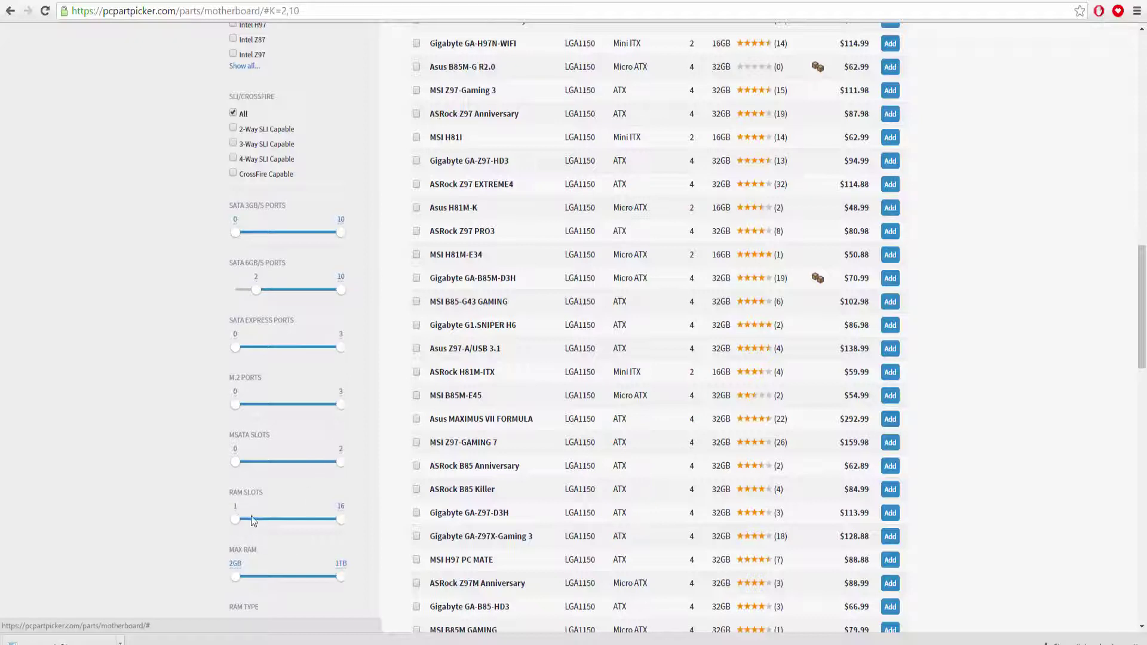
pyautogui.scroll(6, 516, 394)
pyautogui.scroll(8, 490, 439)
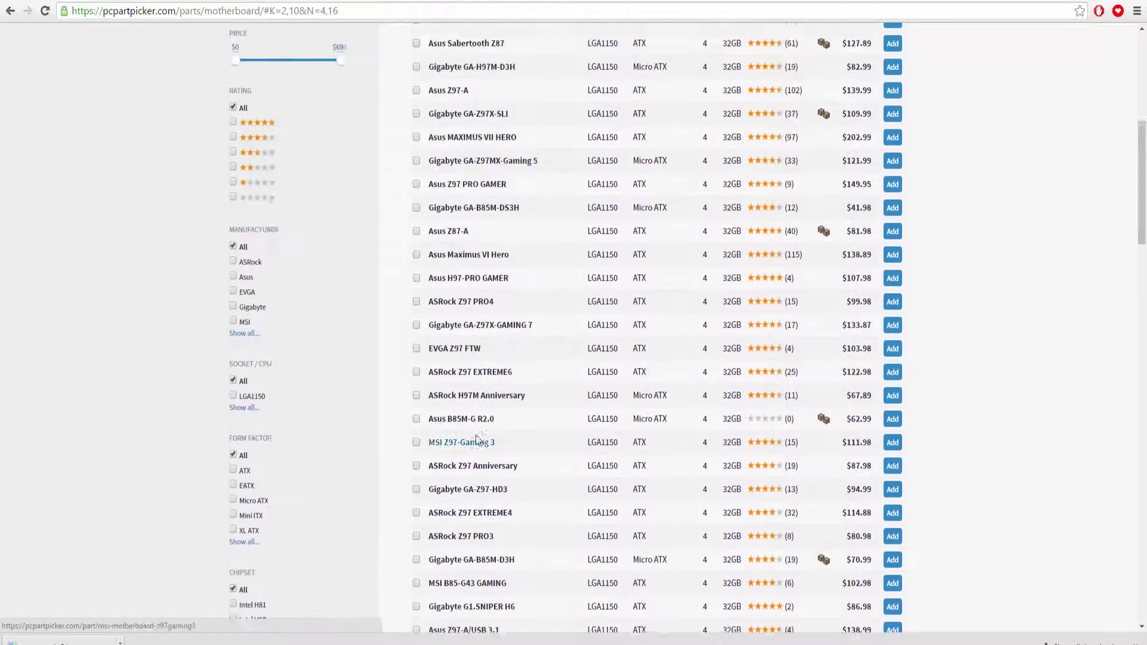
pyautogui.scroll(2, 442, 412)
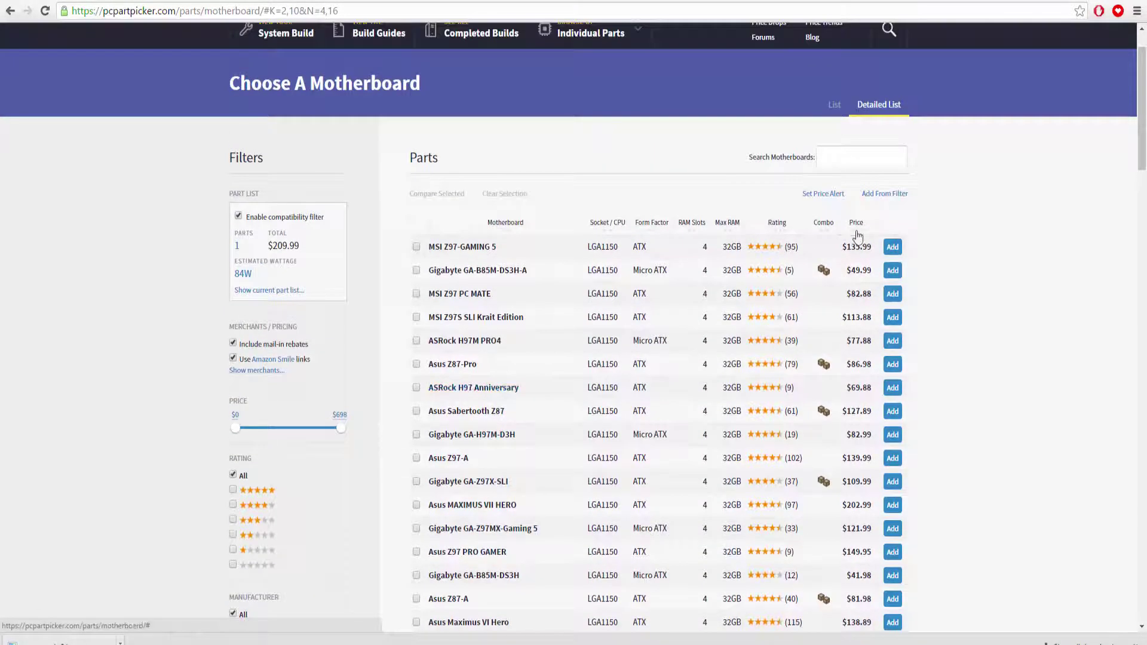
# Sort motherboards by price and check the MSI CSM-H87M-G43 product page
pyautogui.click(858, 227)
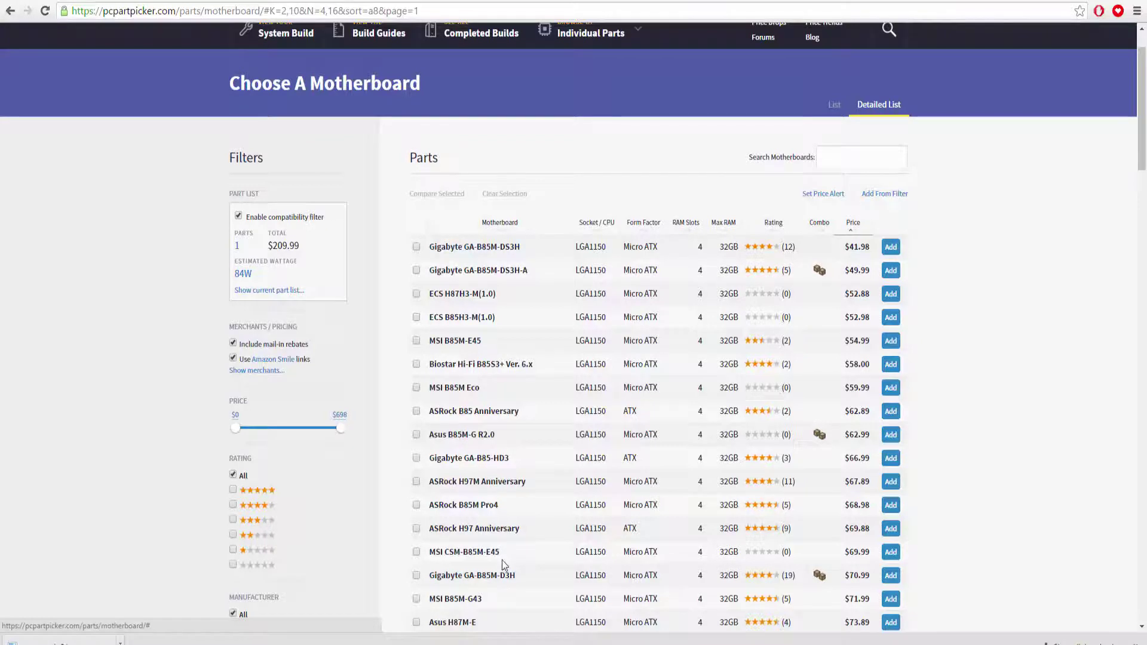
pyautogui.scroll(-2, 487, 519)
pyautogui.scroll(-2, 700, 566)
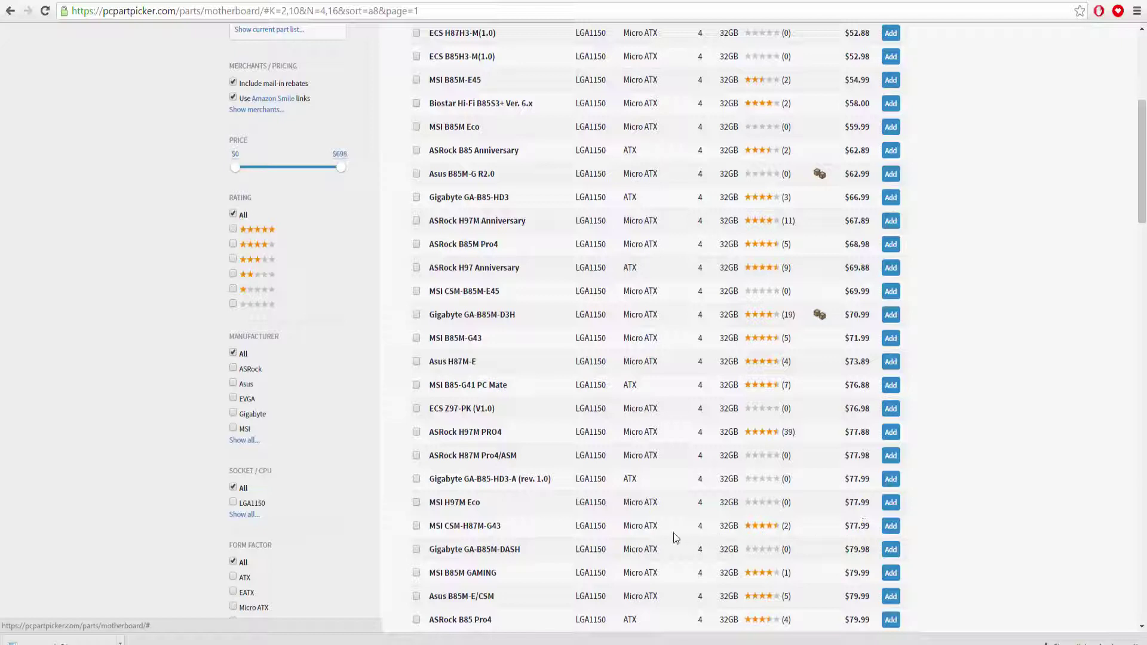
pyautogui.click(472, 525)
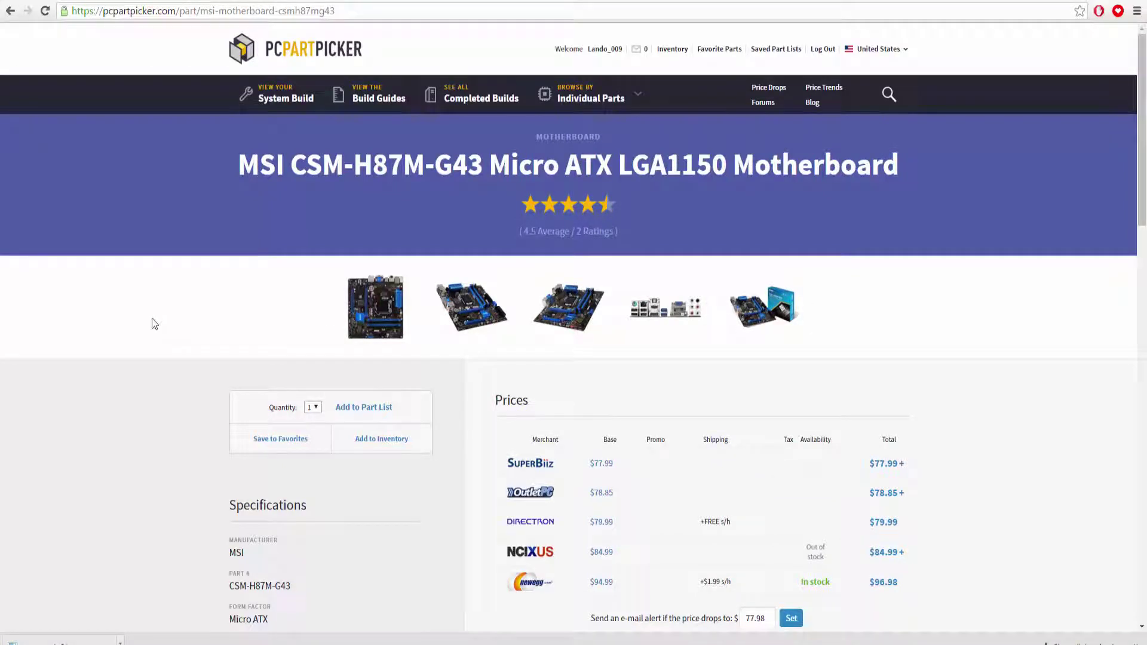
pyautogui.hotkey('alt', 'Left')
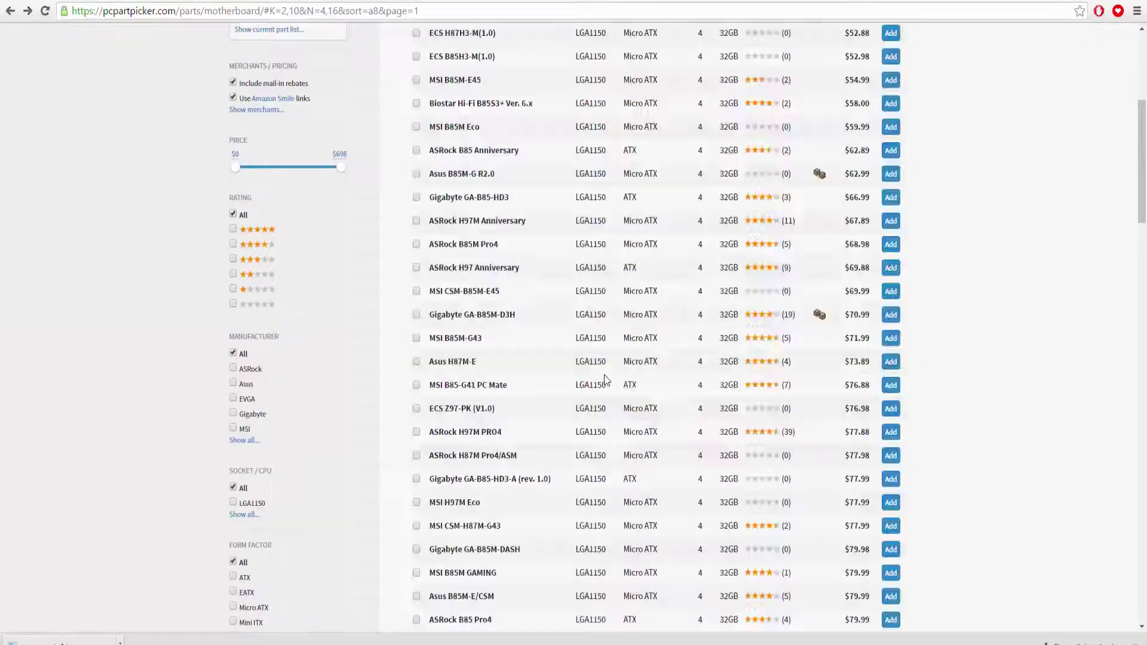
# Follow the Newegg offer for the ASRock H97 Anniversary motherboard
pyautogui.scroll(3, 604, 374)
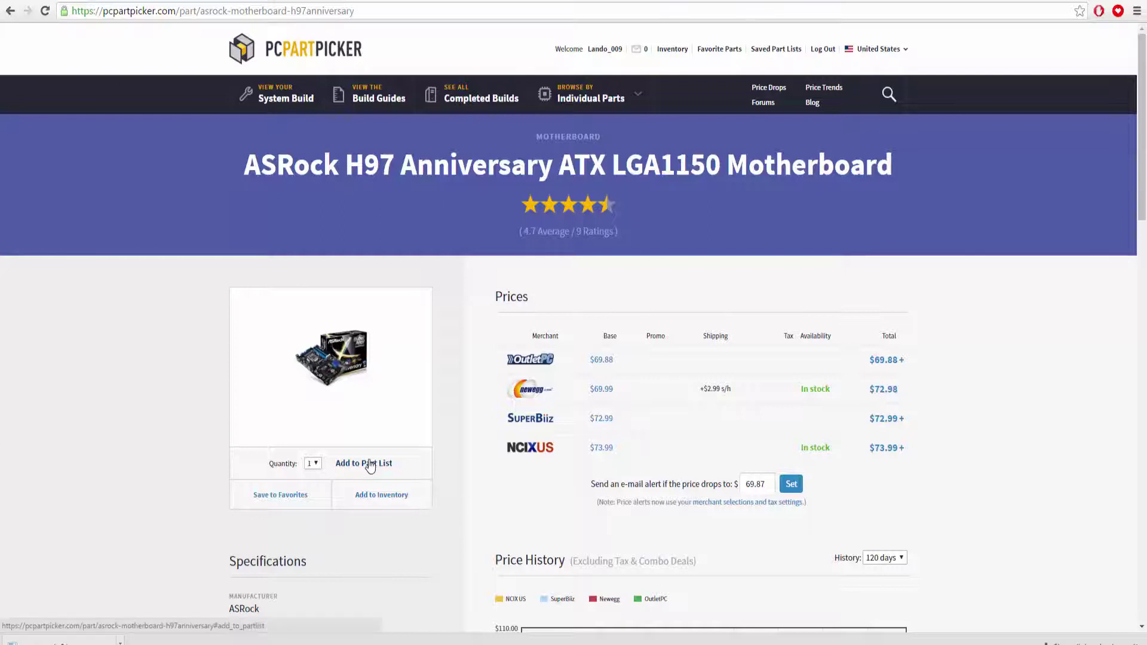
pyautogui.scroll(-6, 388, 456)
pyautogui.scroll(6, 389, 456)
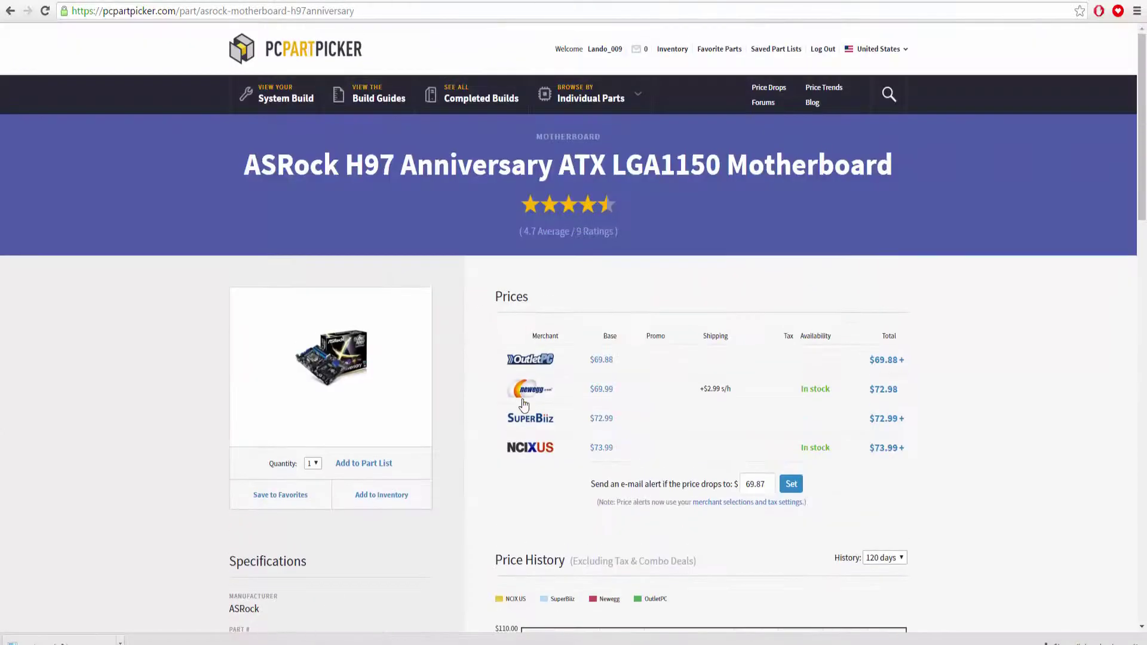
pyautogui.click(602, 390)
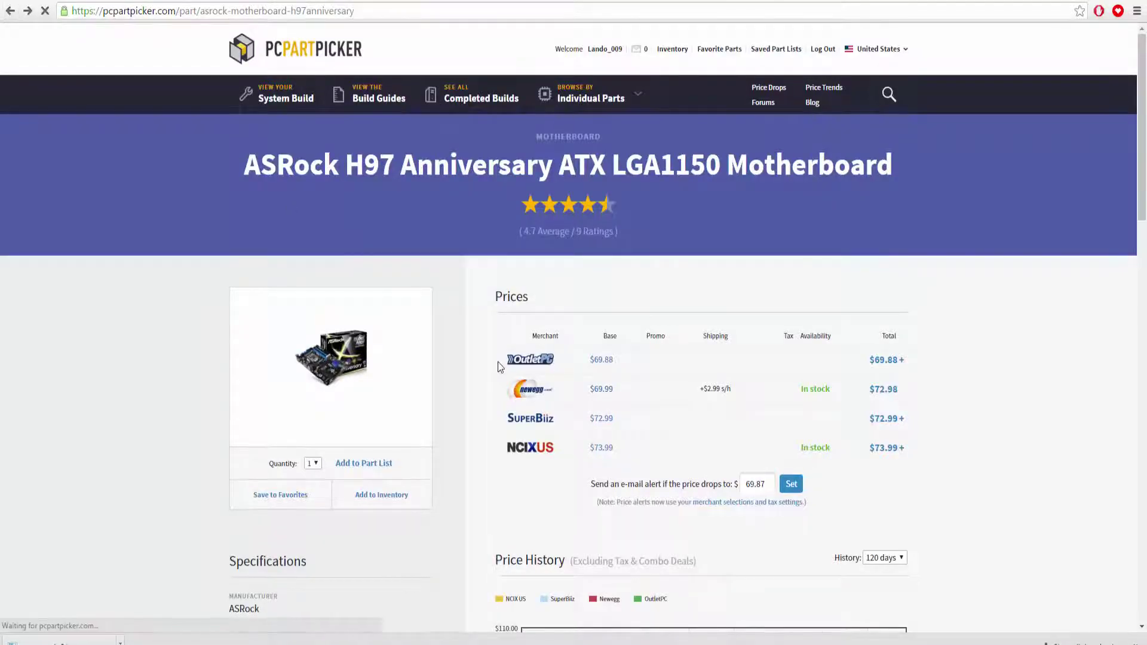
# Scroll through Newegg's listing for the BIOSTAR Hi-Fi B85S3+ Ver. 6.x motherboard
pyautogui.scroll(-5, 492, 360)
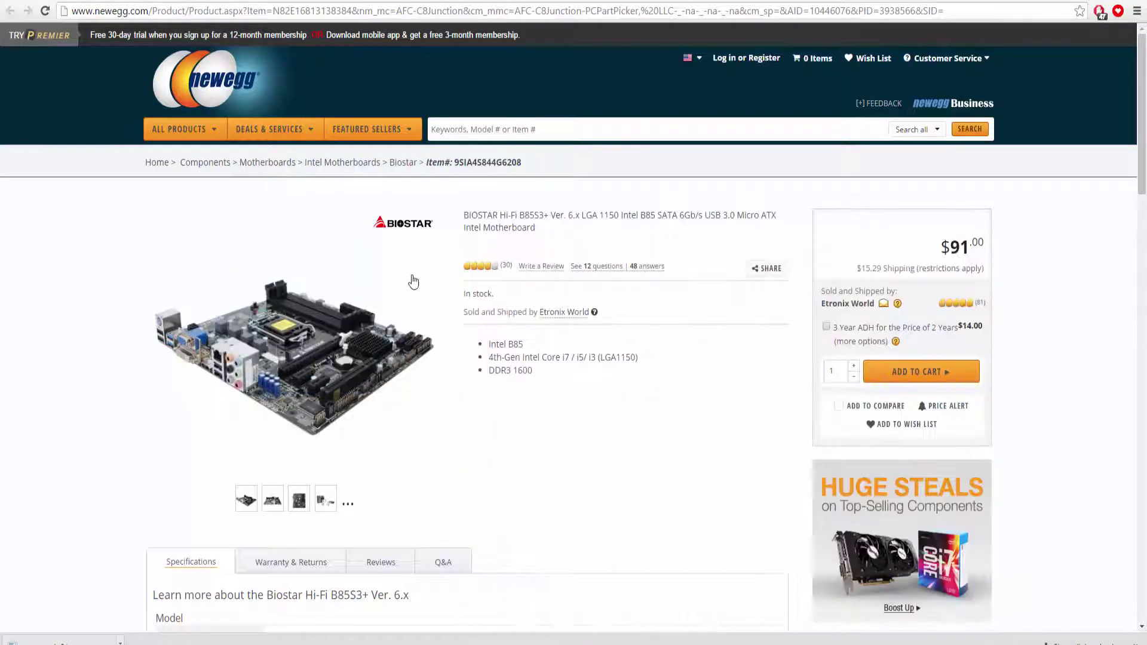
# Back on the part list, filter memory to DDR3-1600 in 8GB (1x8GB) and 8GB (2x4GB) kits
pyautogui.hotkey('ctrl', 'w')
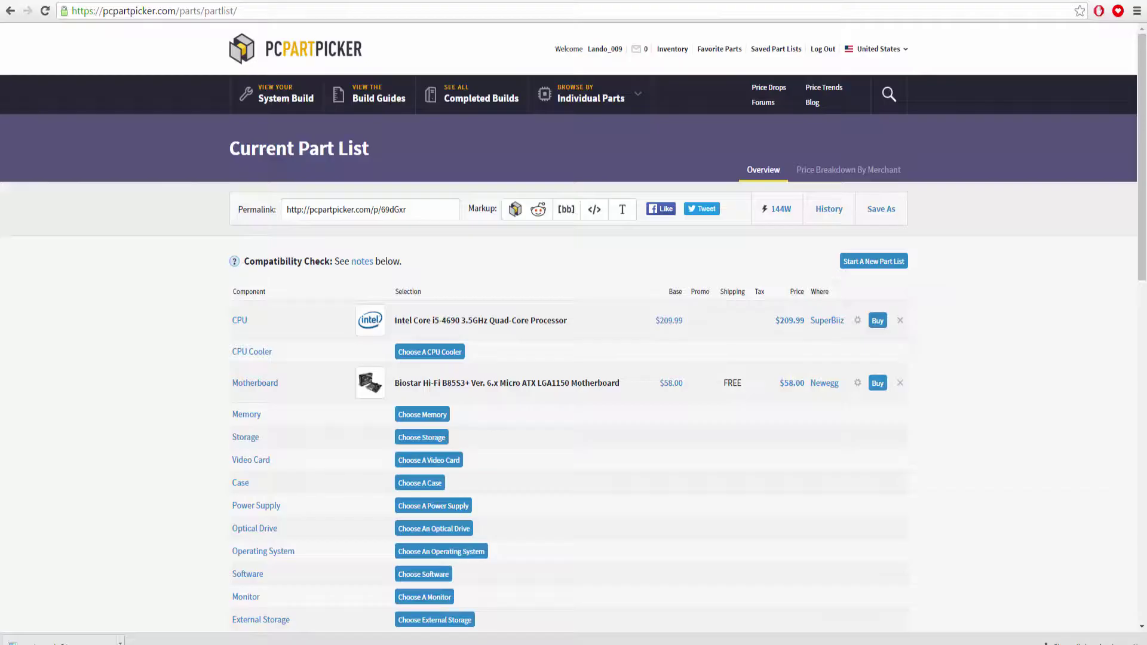
pyautogui.click(426, 417)
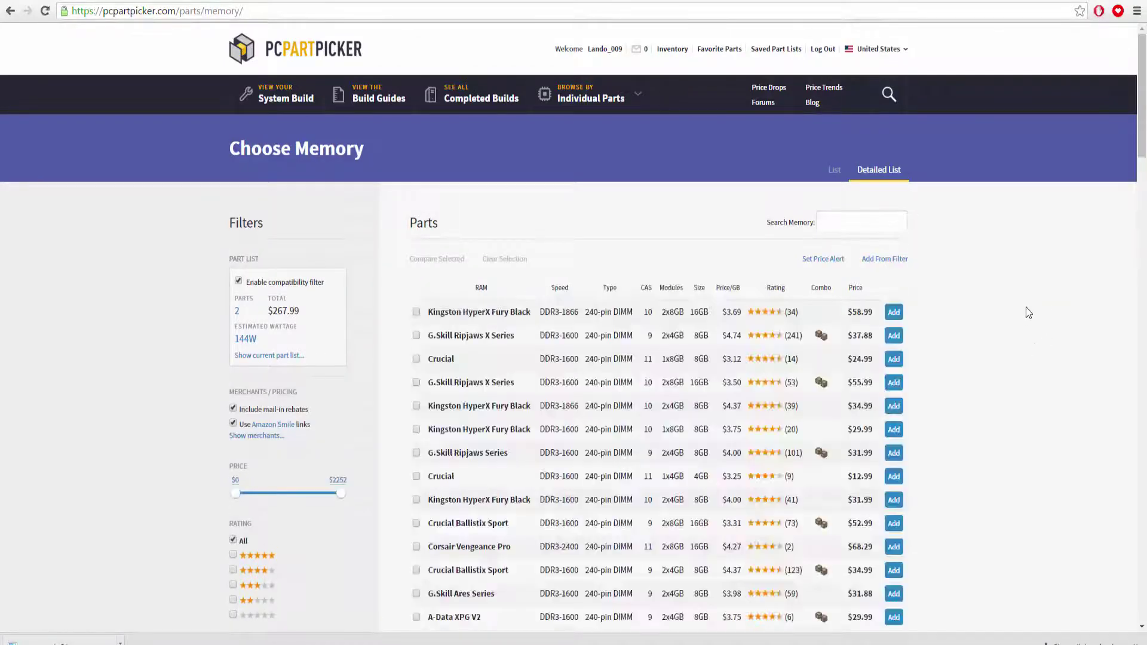
pyautogui.scroll(-3, 742, 290)
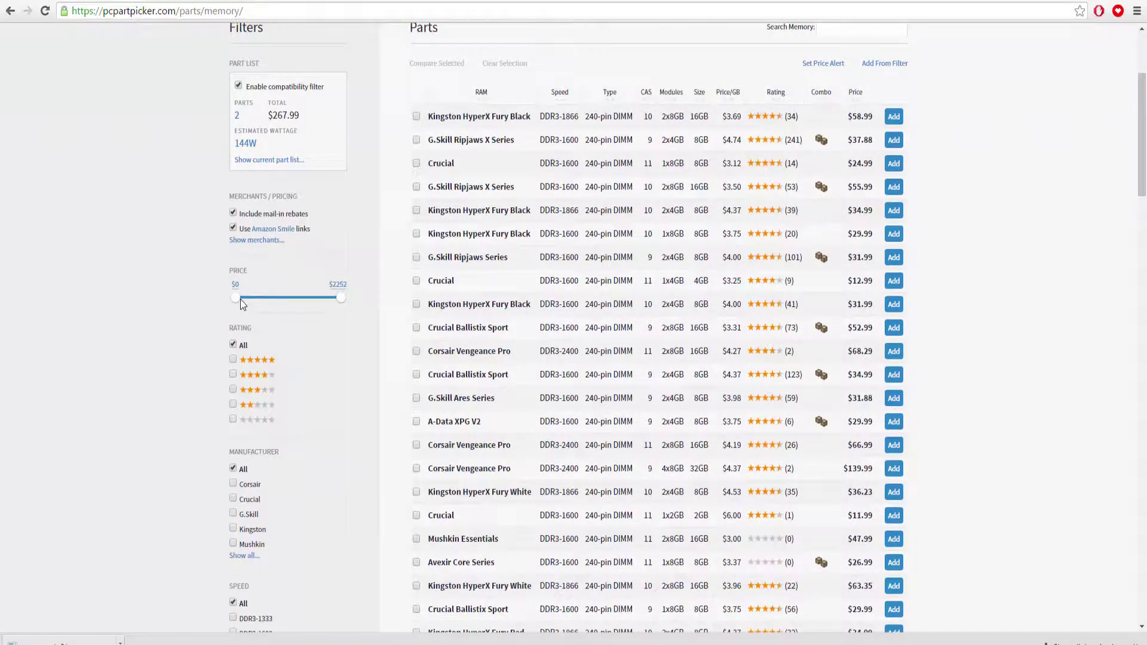
pyautogui.scroll(-3, 251, 418)
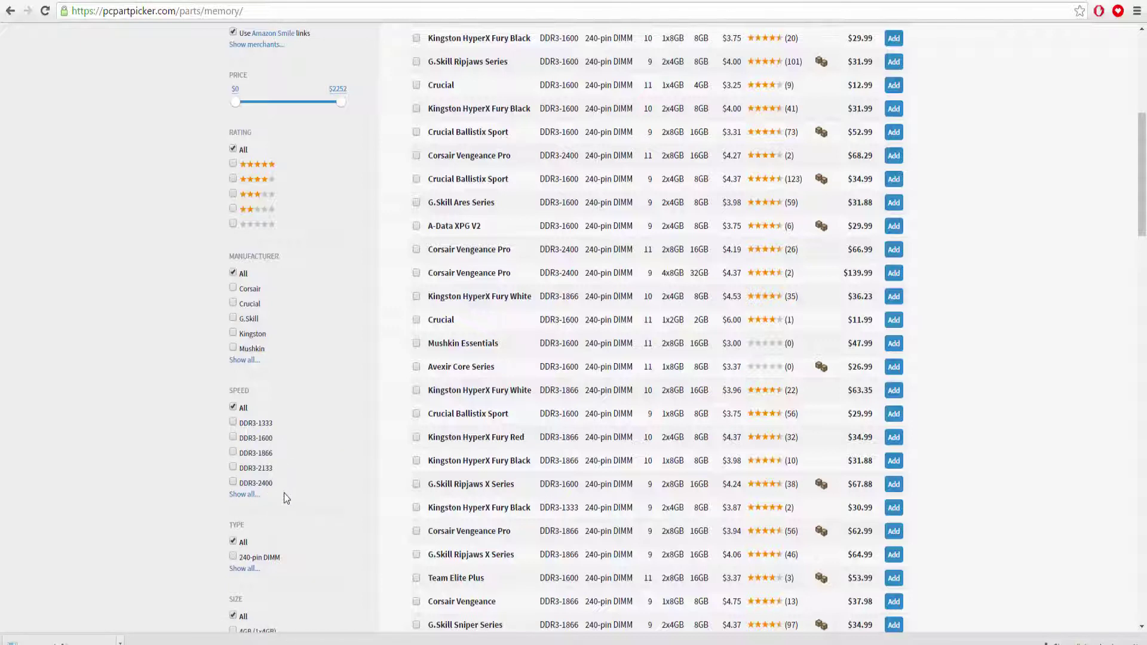
pyautogui.click(233, 438)
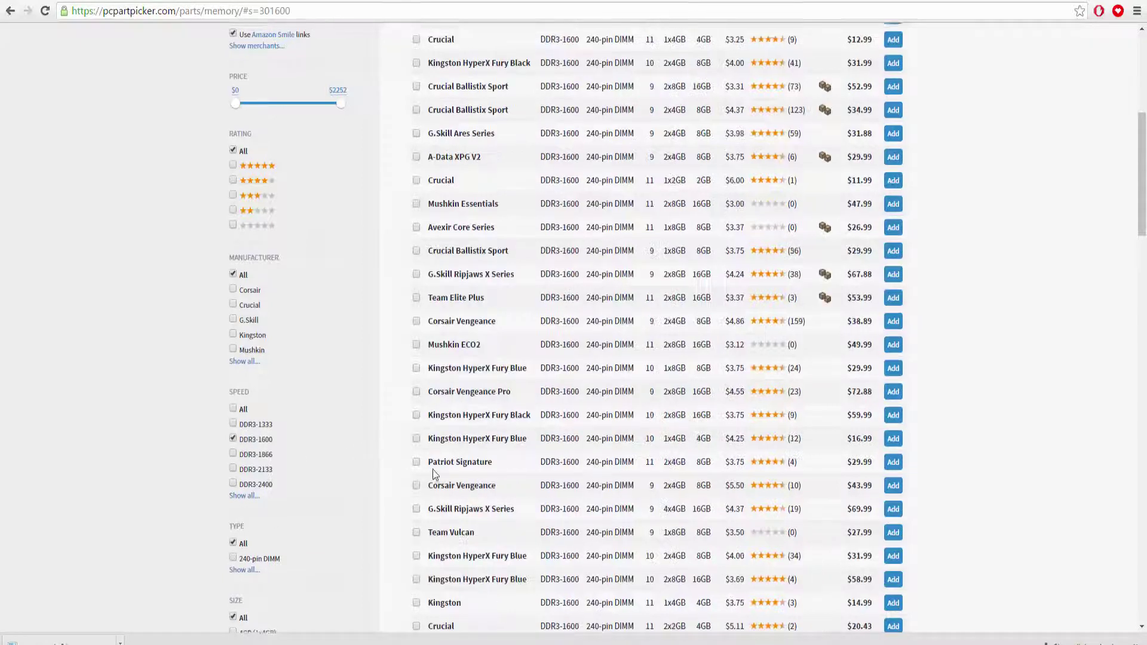
pyautogui.scroll(3, 450, 443)
pyautogui.scroll(2, 450, 442)
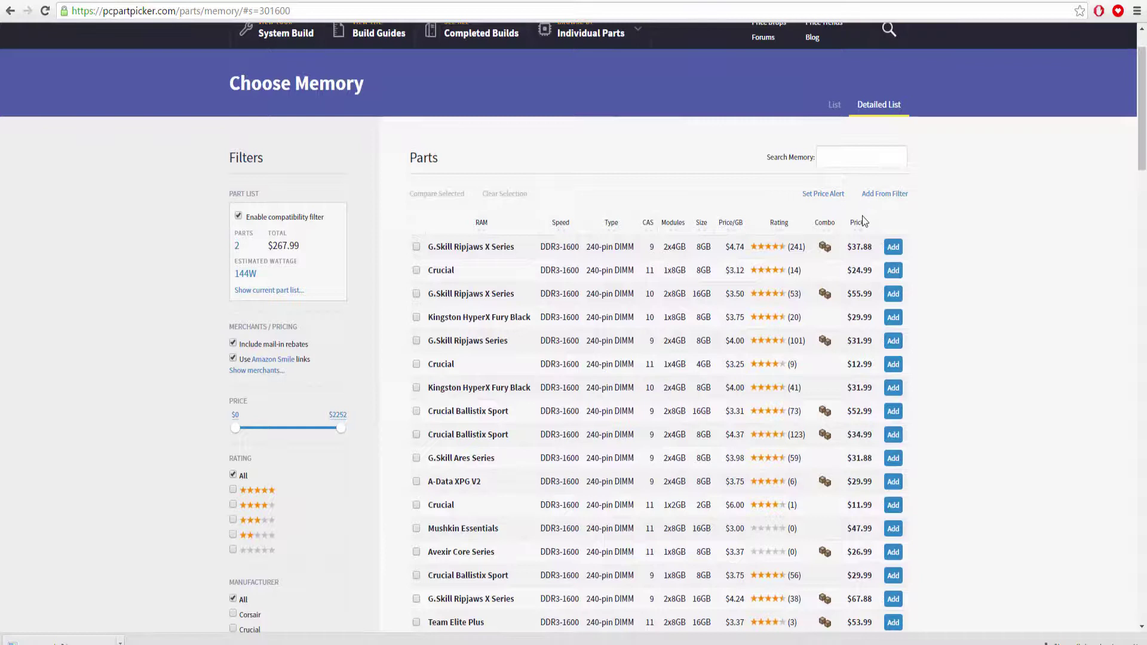
pyautogui.scroll(-9, 566, 392)
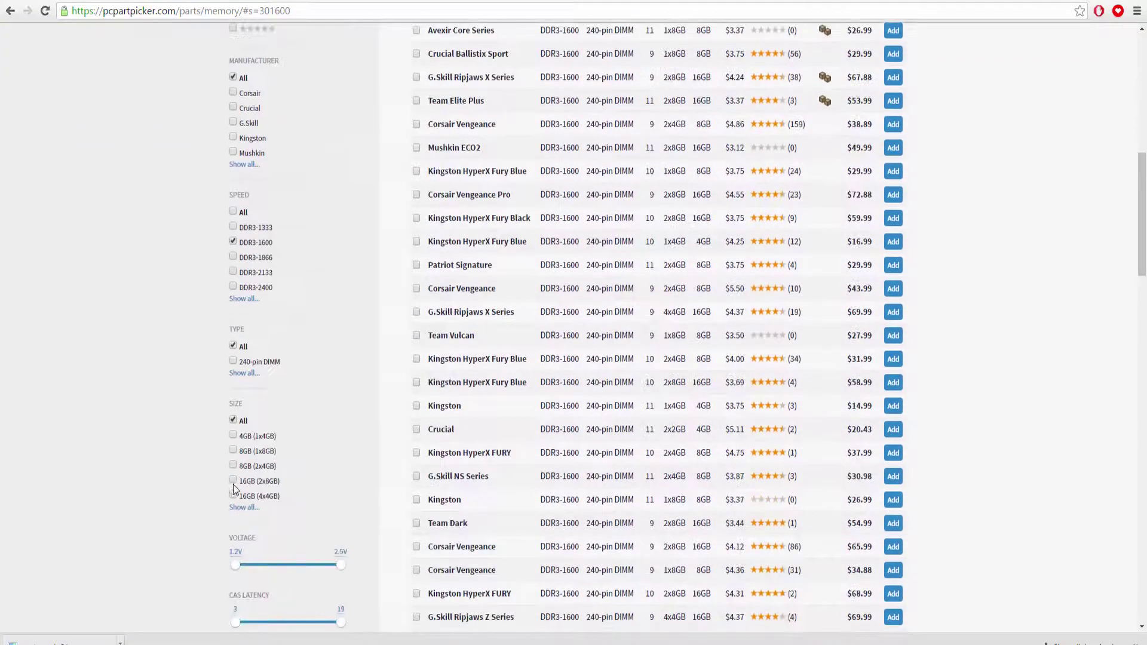
pyautogui.click(233, 451)
pyautogui.click(236, 467)
# Sort memory by price and open the Crucial 8GB DDR3-1600 product page
pyautogui.scroll(9, 507, 443)
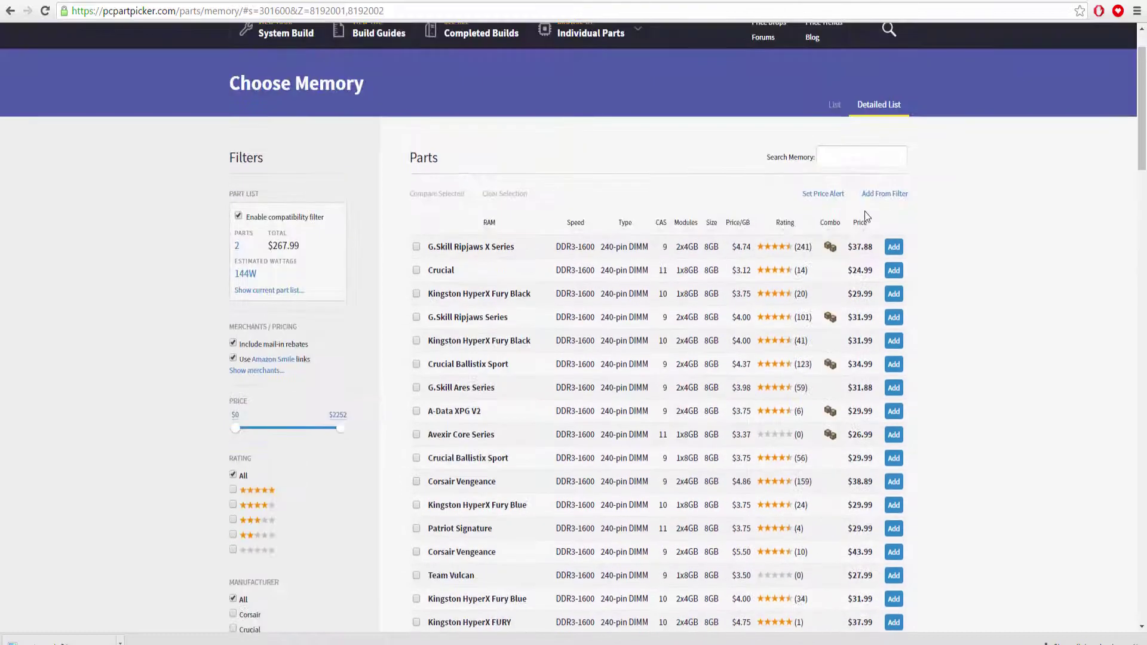
pyautogui.click(862, 222)
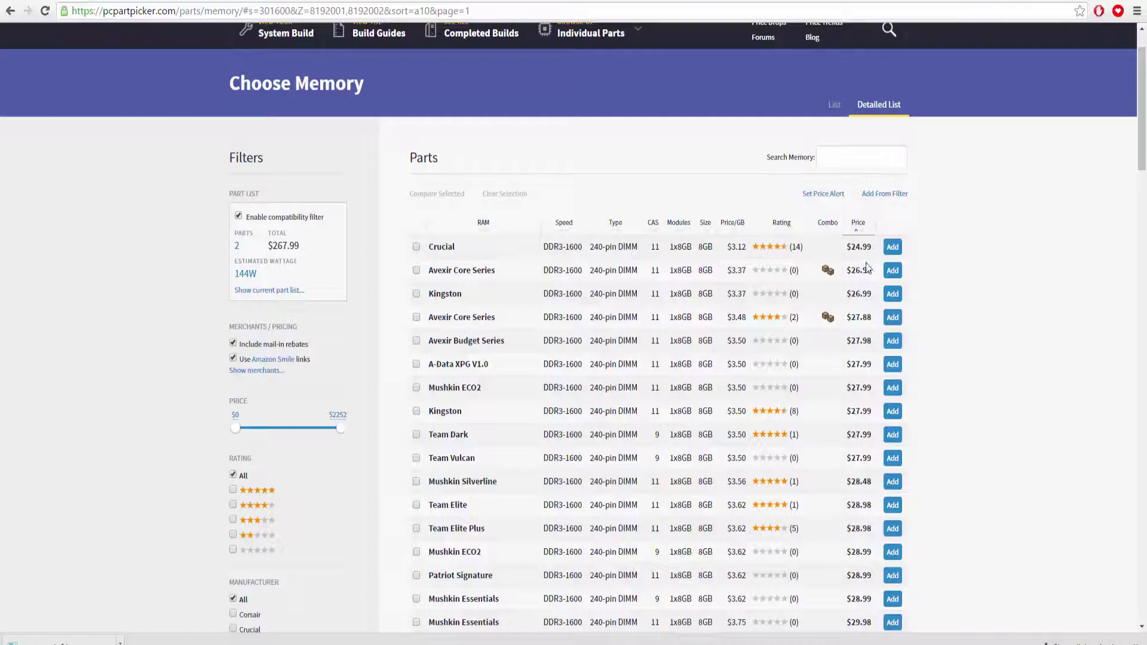
pyautogui.click(446, 250)
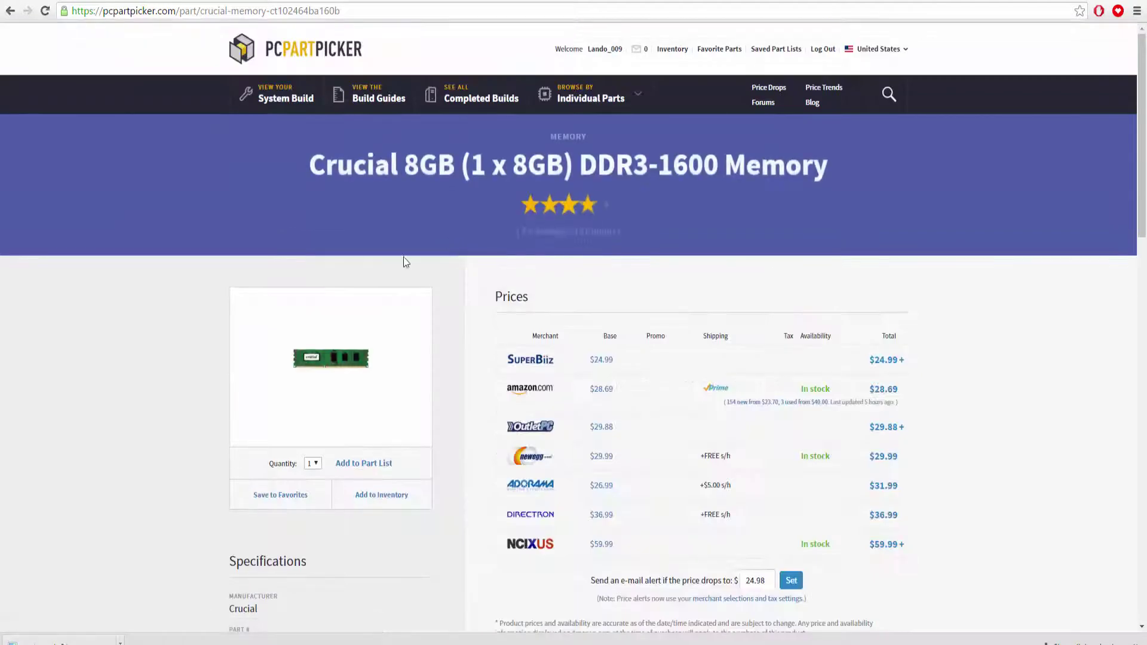
# Add the Crucial 8GB memory to the part list, then delete it from the Memory row
pyautogui.click(371, 464)
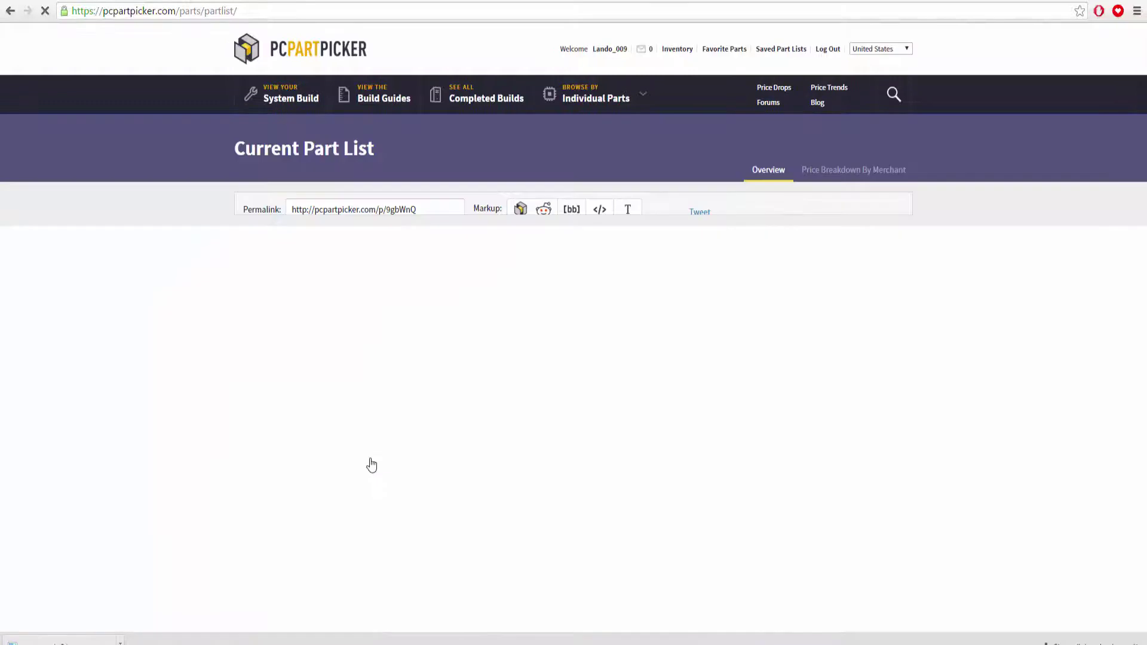
pyautogui.scroll(-2, 521, 446)
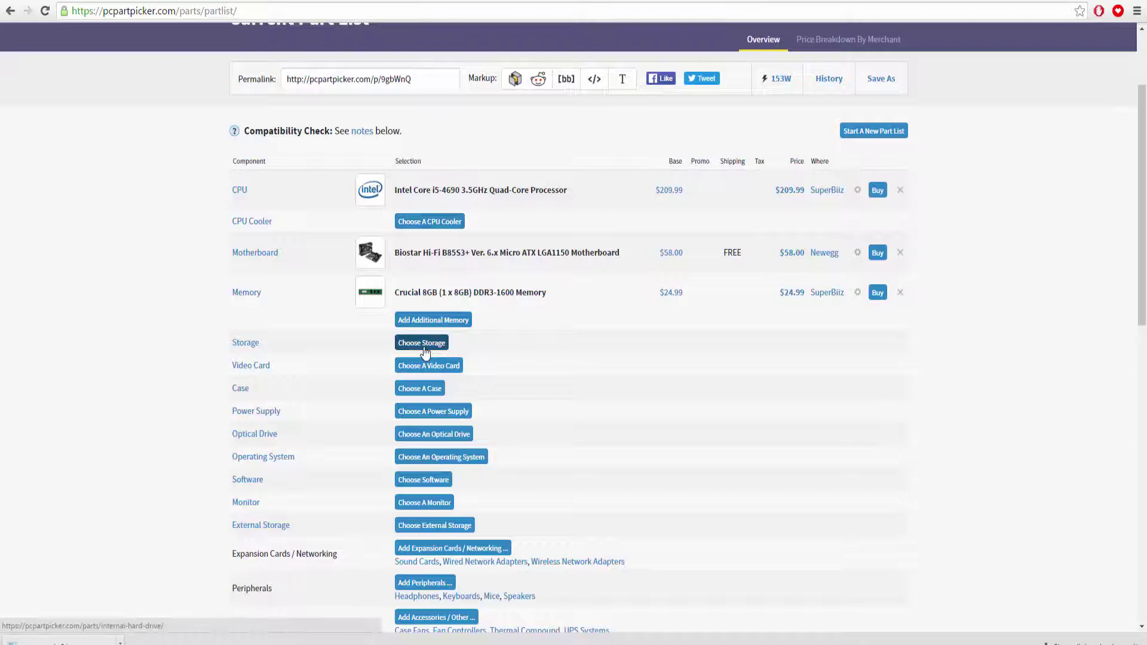
pyautogui.click(900, 293)
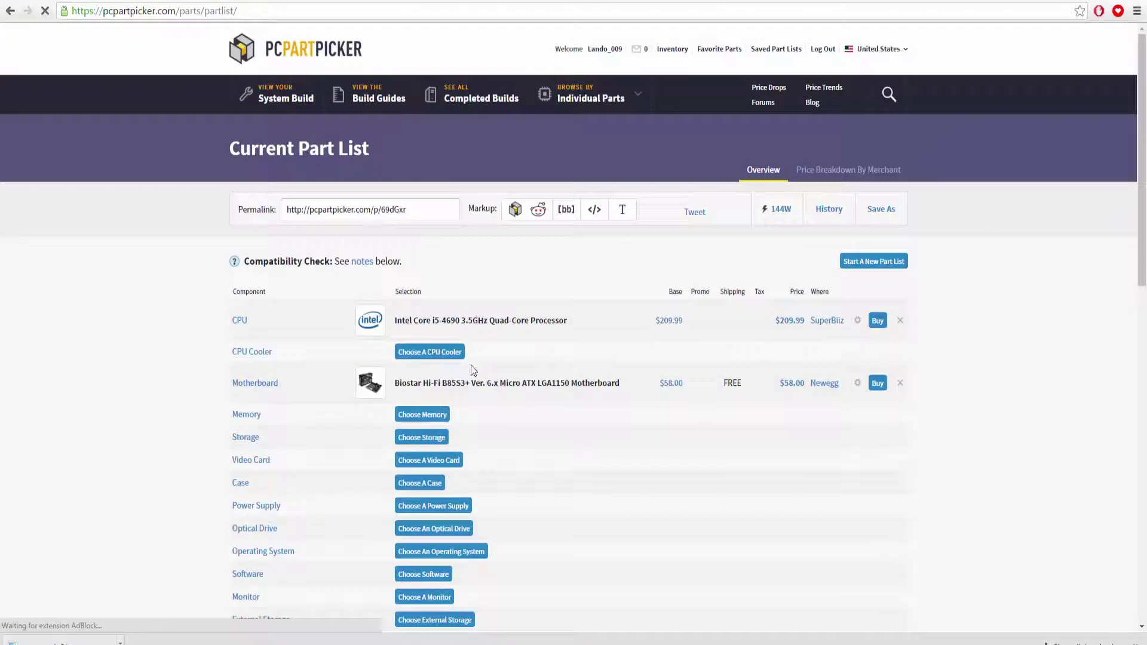
# Filter memory to DDR3-1600 8GB (2x4GB) kits by price and add the $29.99 Patriot Signature
pyautogui.click(443, 418)
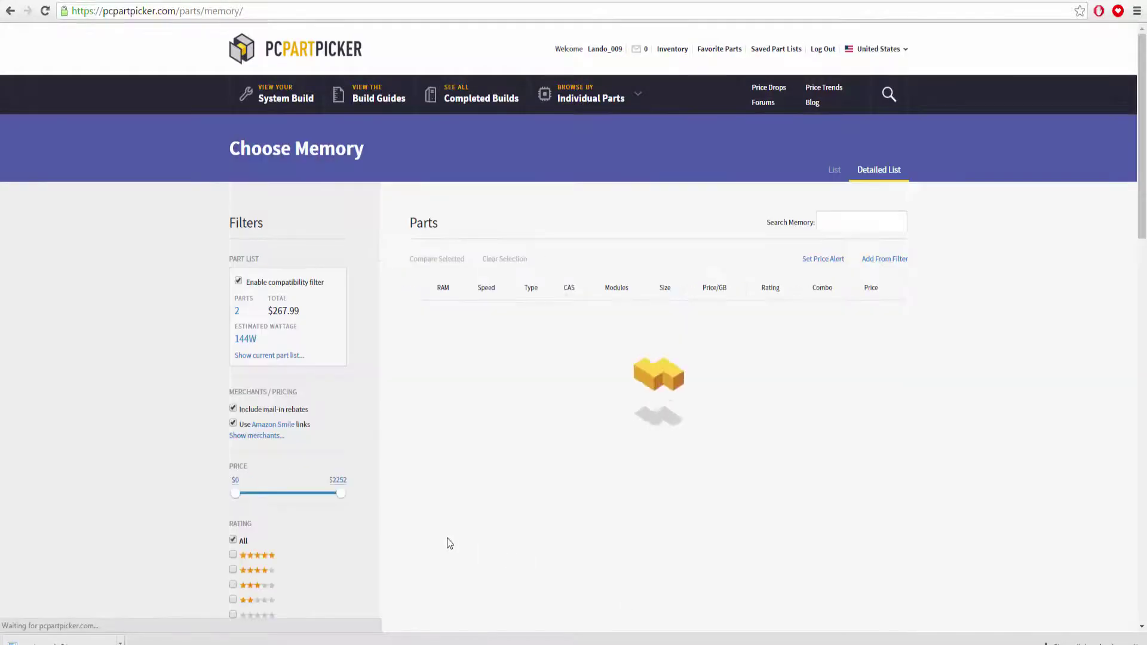
pyautogui.scroll(-10, 235, 446)
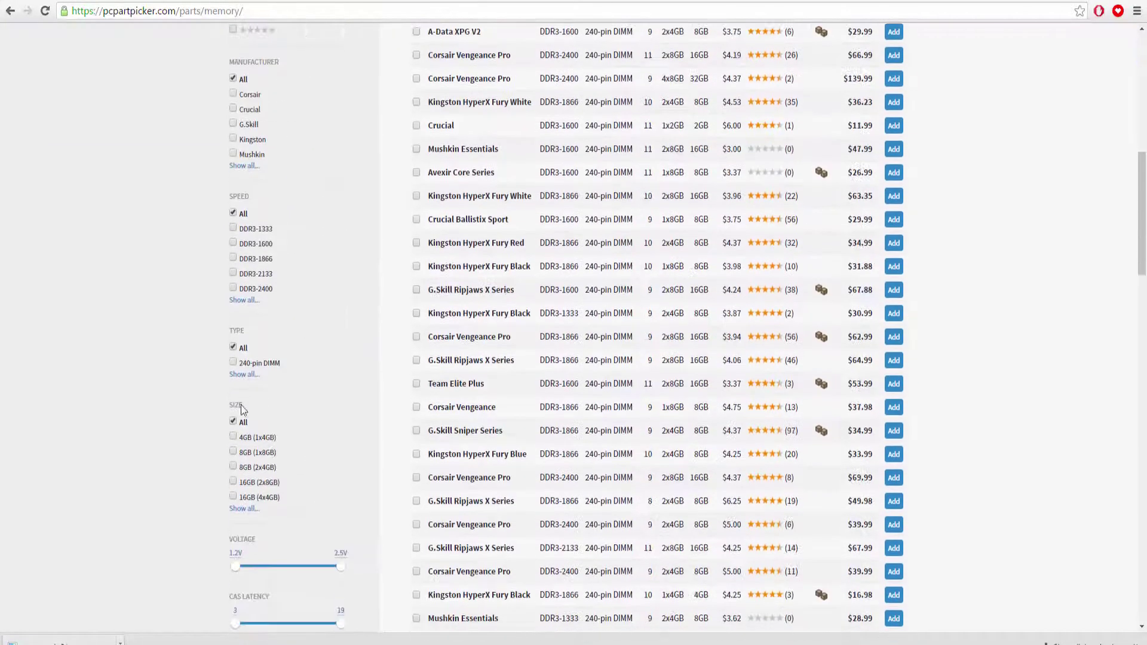
pyautogui.click(233, 243)
pyautogui.click(233, 466)
pyautogui.scroll(8, 780, 191)
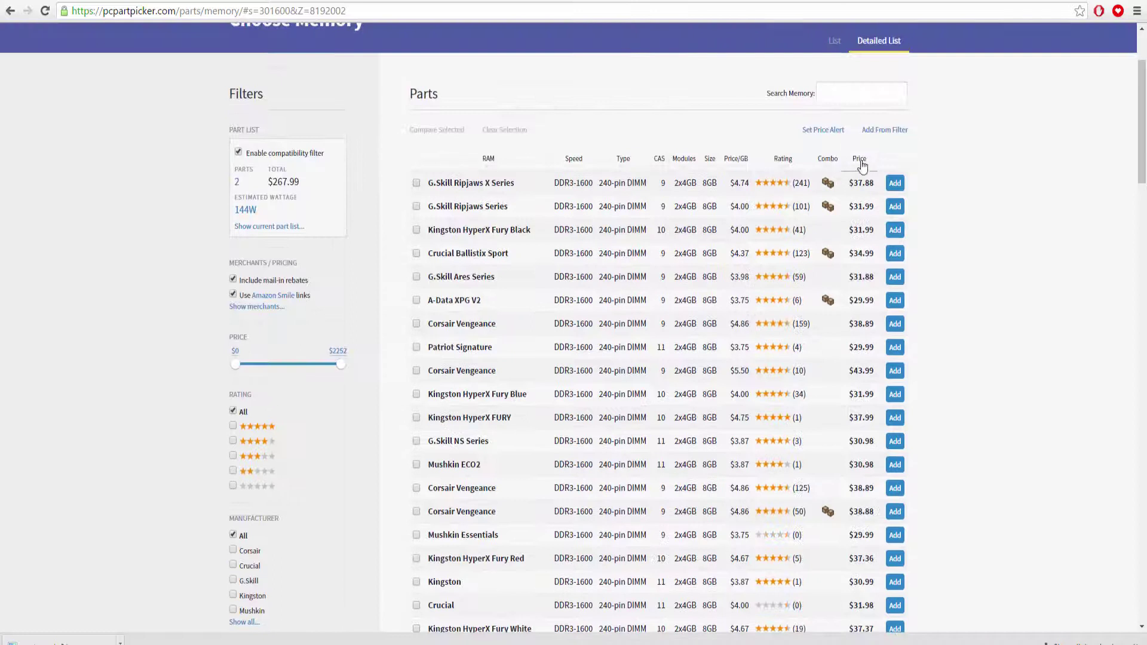
pyautogui.click(859, 159)
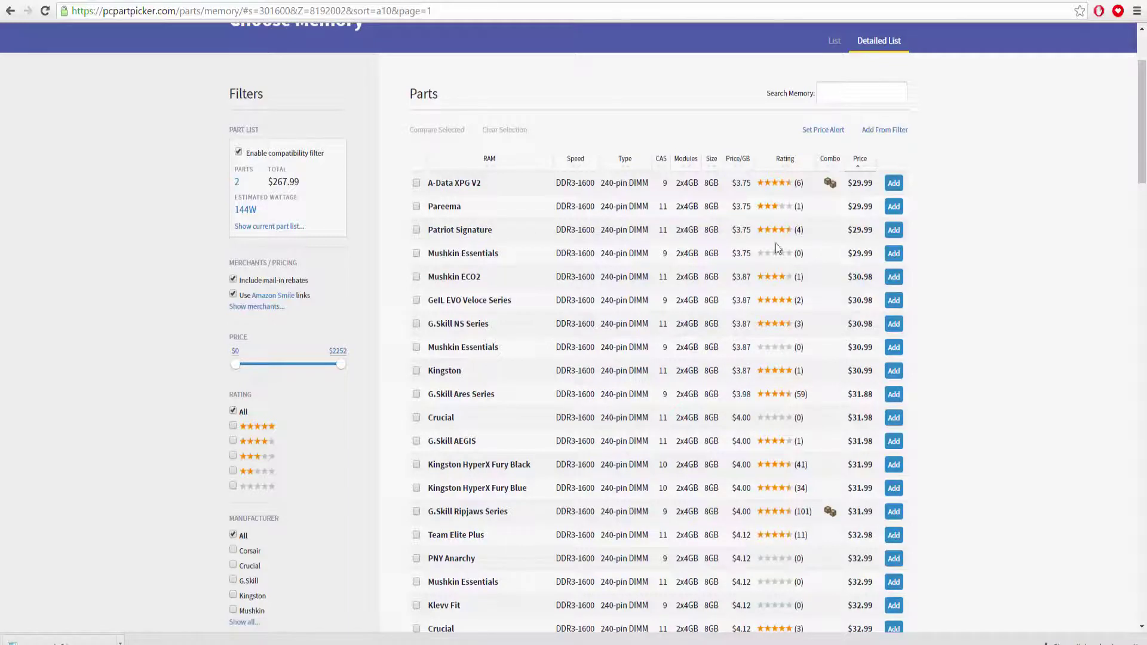
pyautogui.click(894, 233)
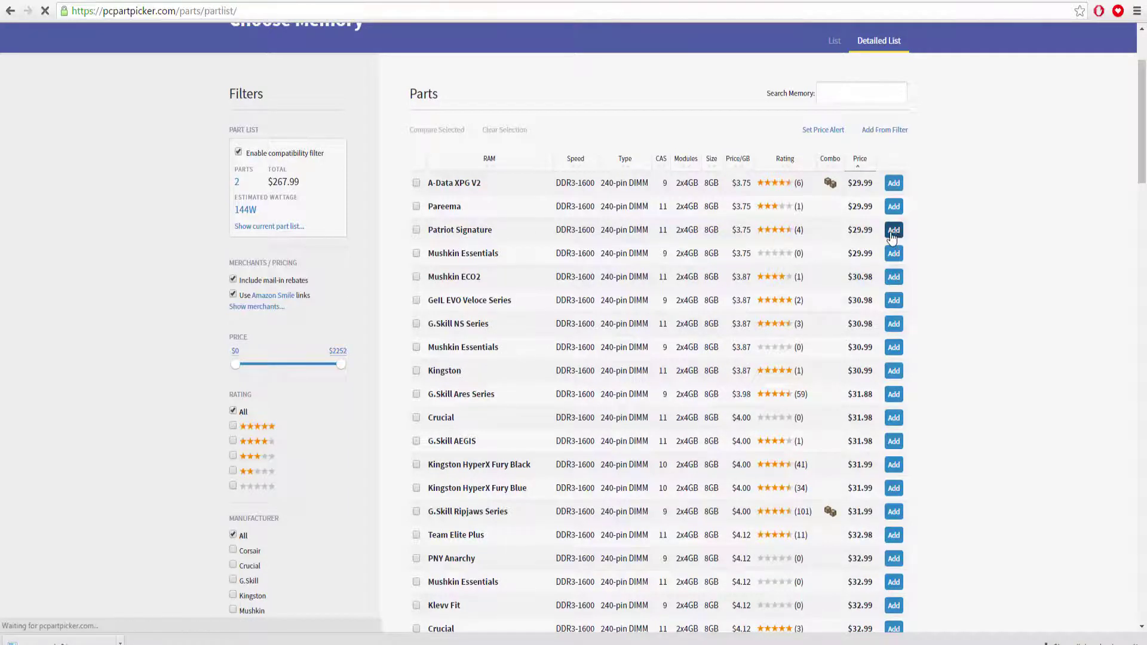
# Filter storage to at least 960GB, sort by price and add the $44.79 WD Caviar Green 1TB
pyautogui.scroll(-1, 529, 412)
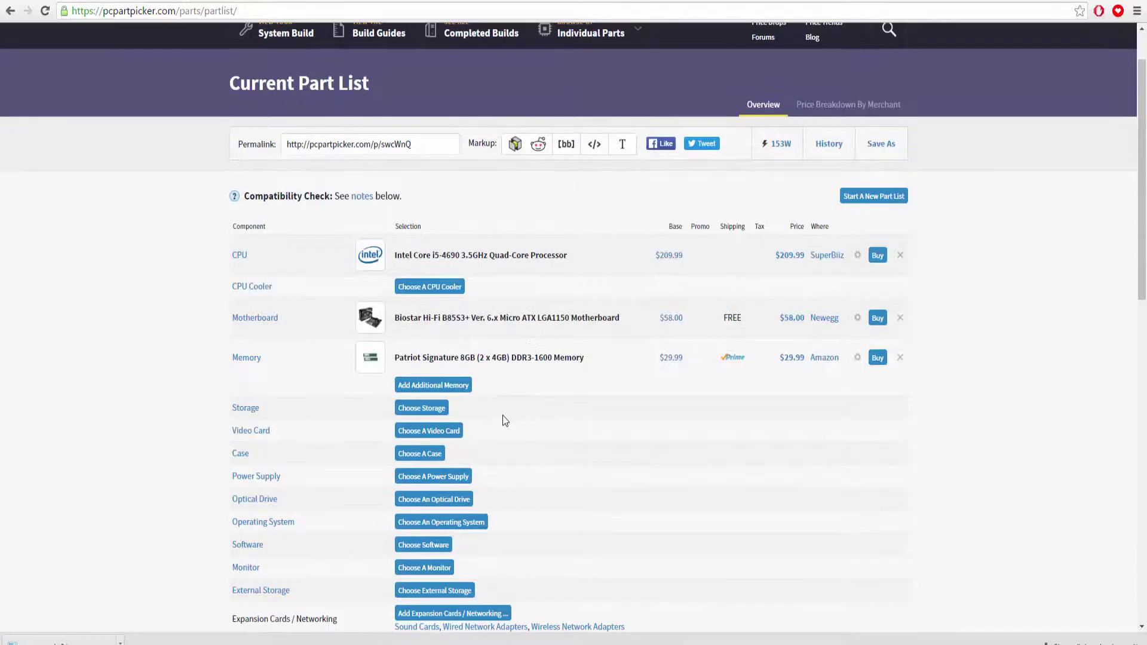
pyautogui.scroll(-1, 501, 419)
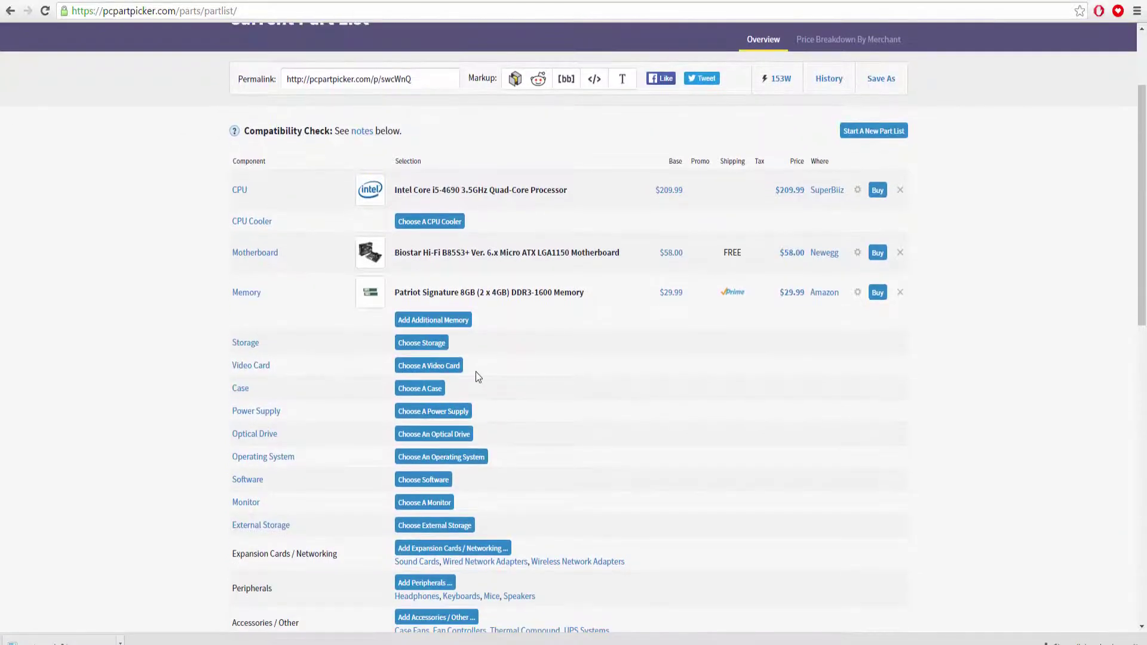
pyautogui.click(440, 353)
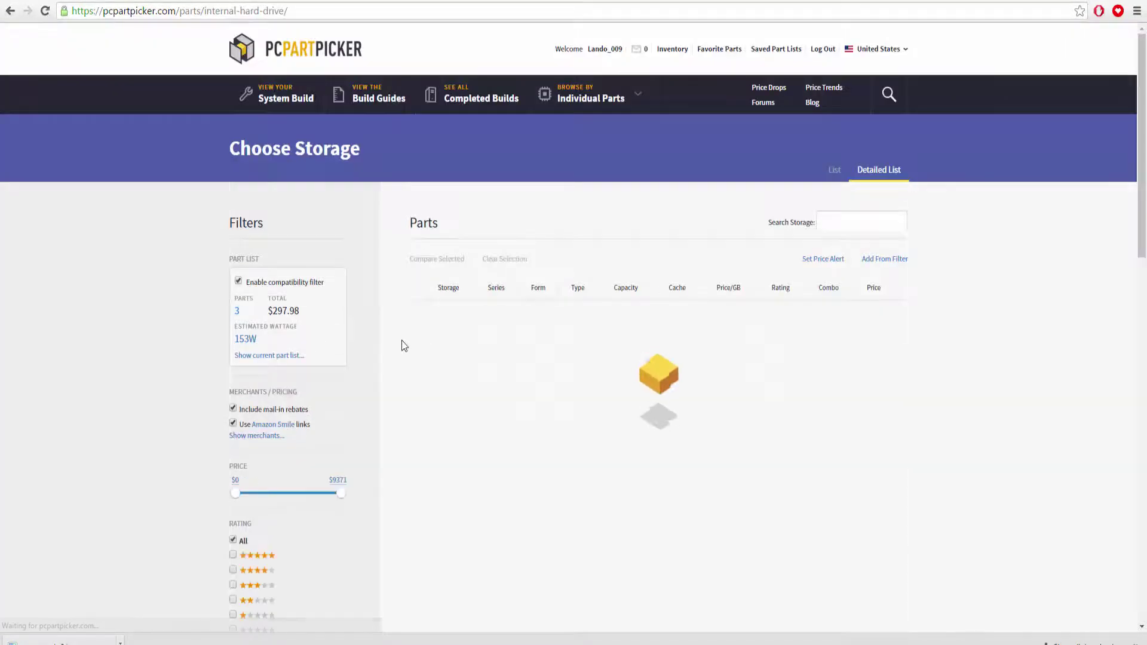
pyautogui.scroll(-10, 273, 295)
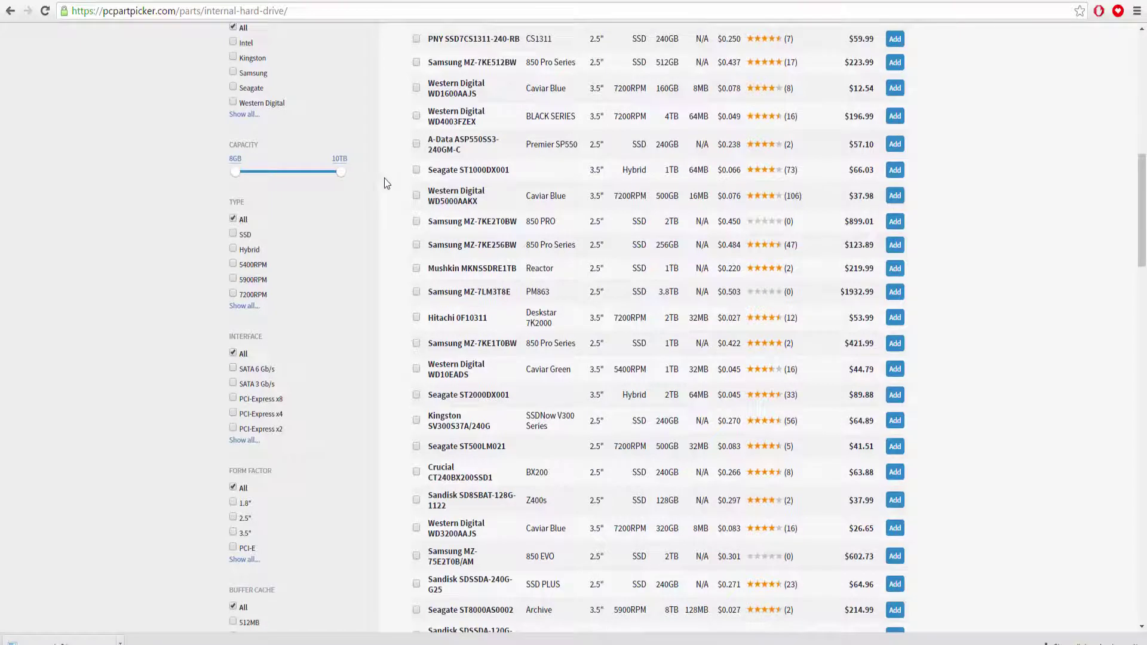
pyautogui.scroll(-5, 338, 356)
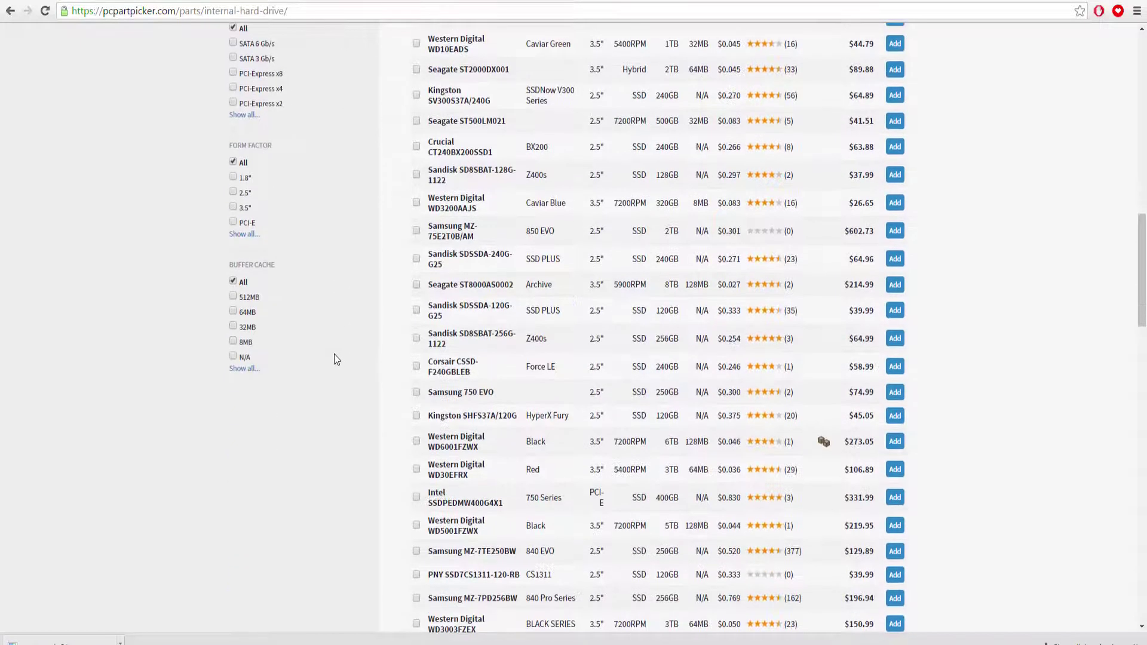
pyautogui.scroll(6, 299, 317)
pyautogui.moveTo(235, 238); pyautogui.dragTo(304, 237)
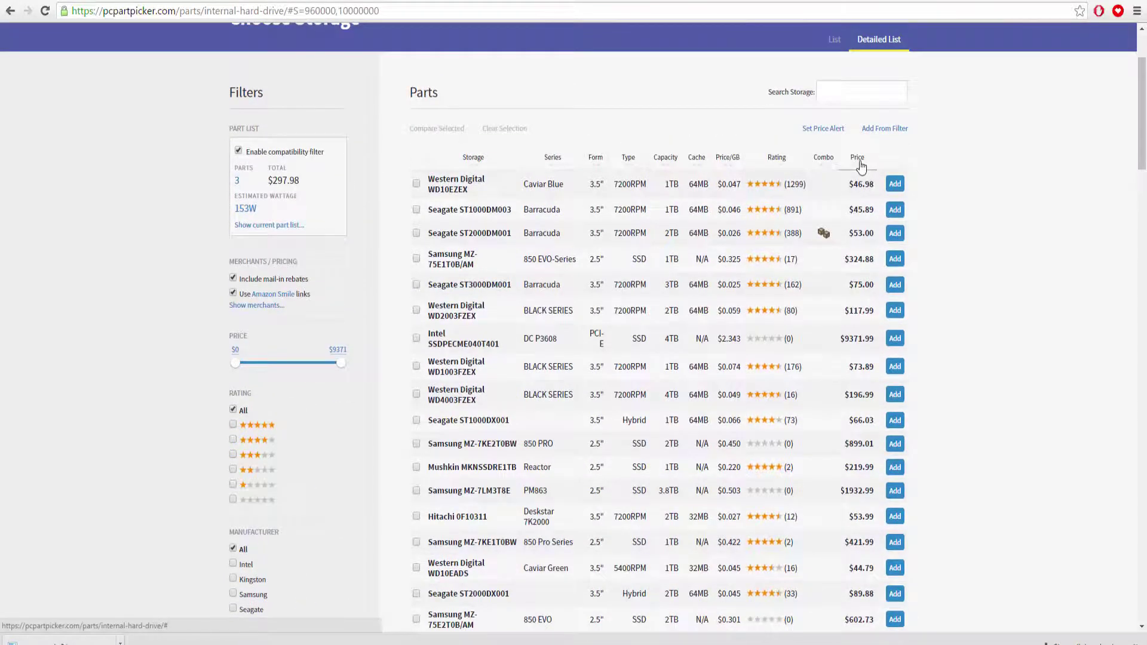
pyautogui.click(859, 163)
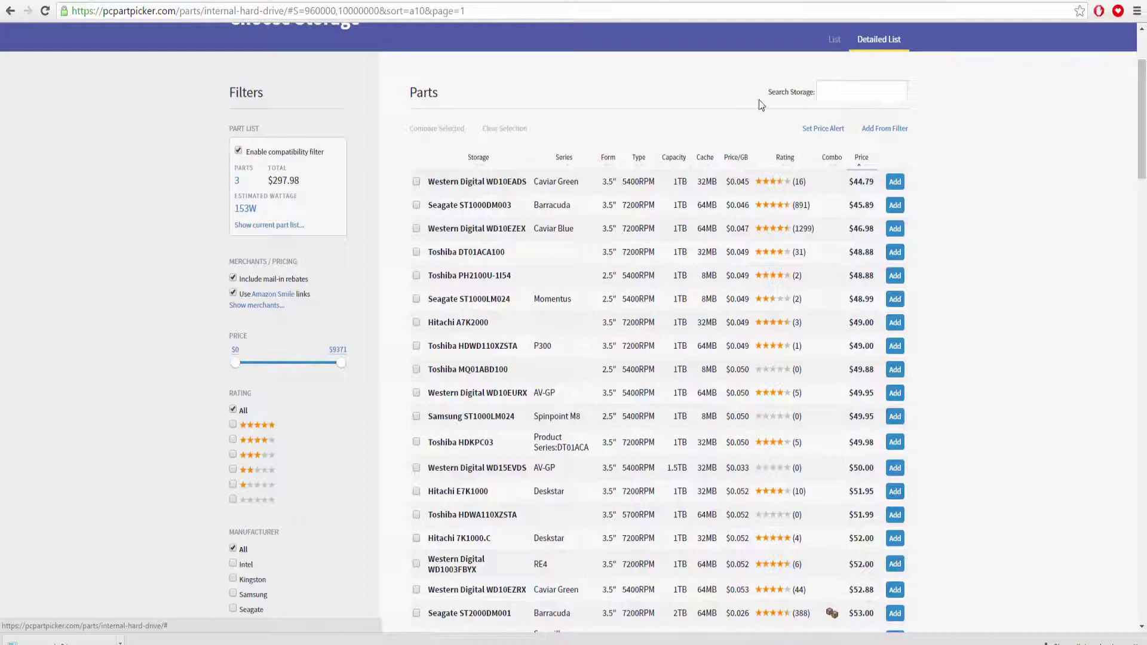
pyautogui.click(899, 181)
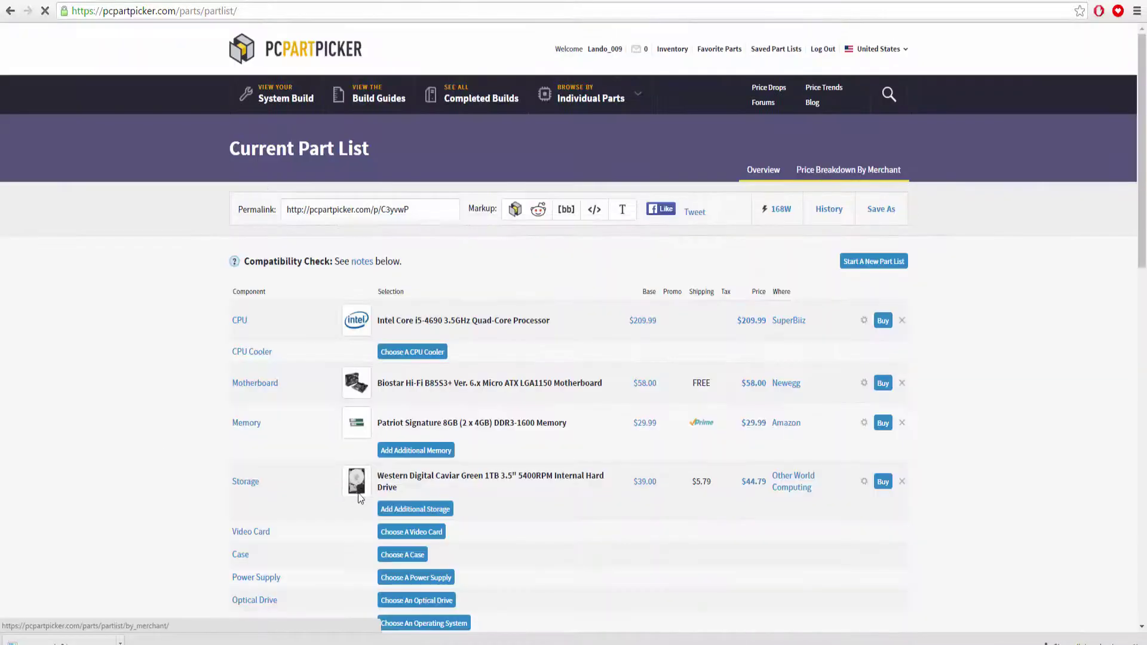
# Open Choose A Video Card from the 4-part list and browse the cards and filters
pyautogui.scroll(-2, 373, 493)
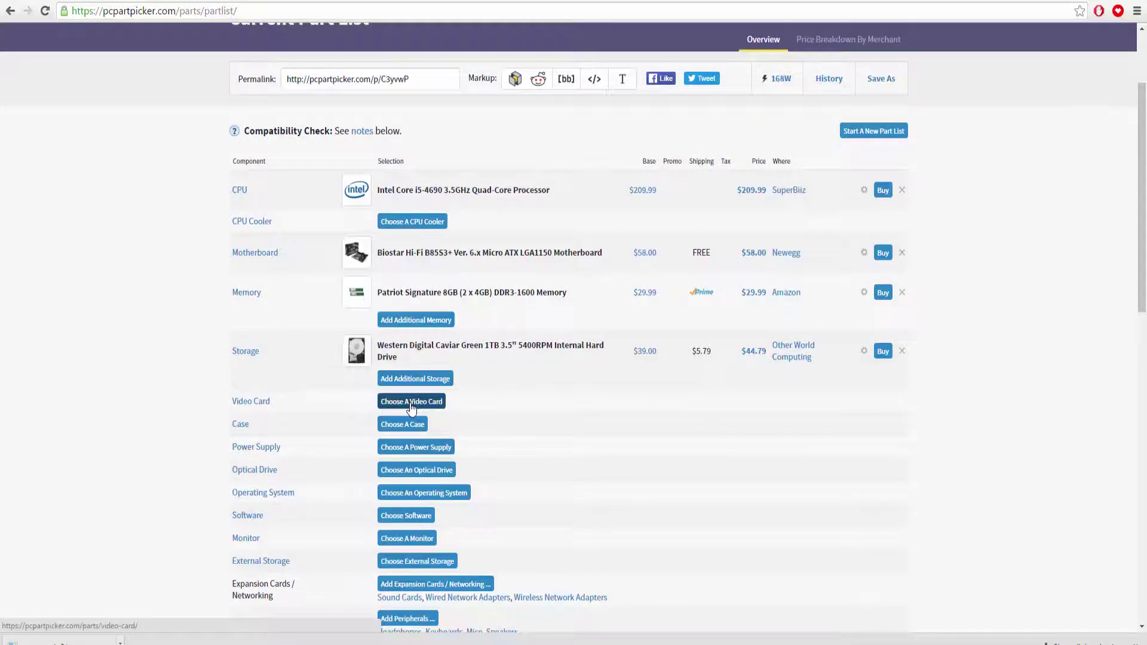
pyautogui.click(411, 403)
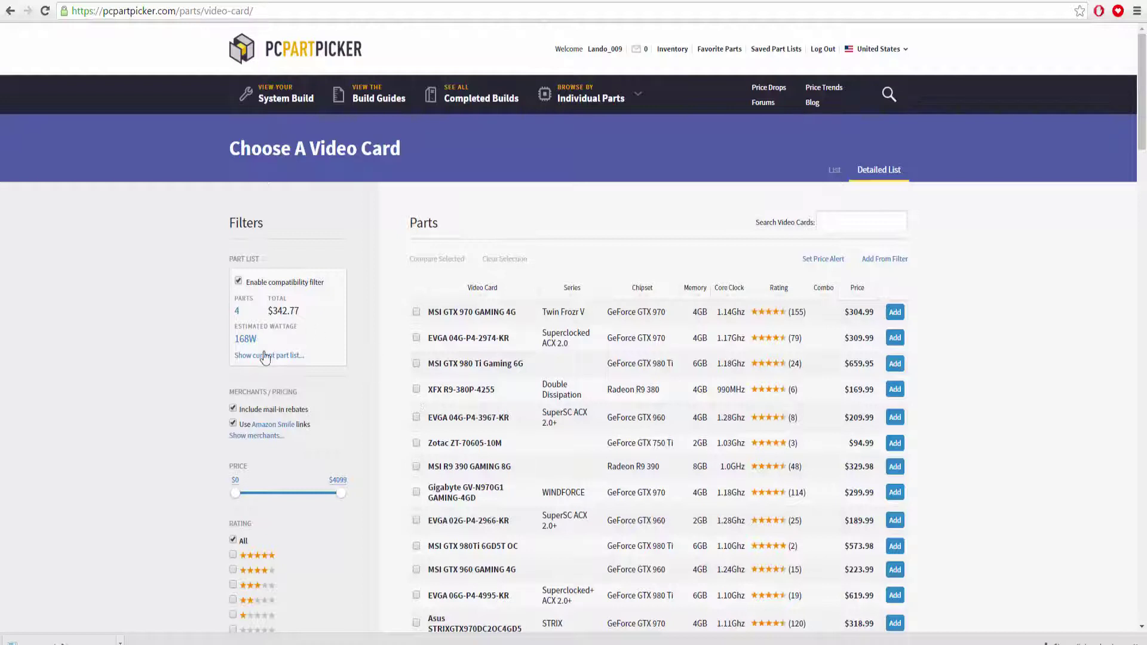
pyautogui.scroll(-3, 452, 301)
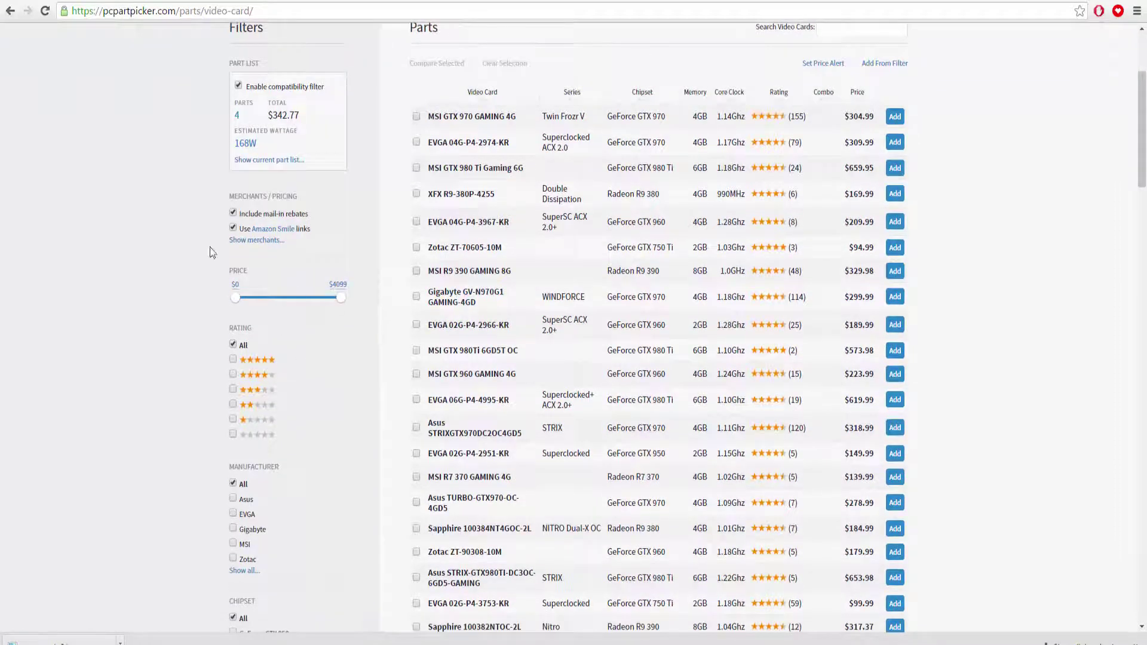
pyautogui.scroll(-5, 457, 199)
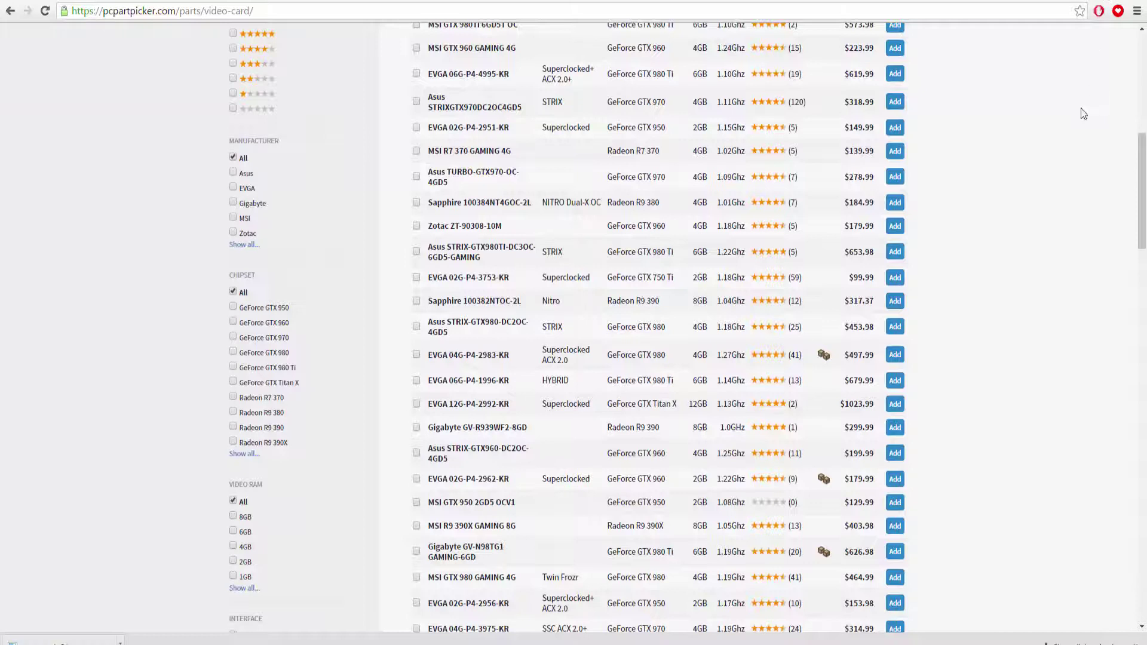
pyautogui.scroll(4, 1016, 115)
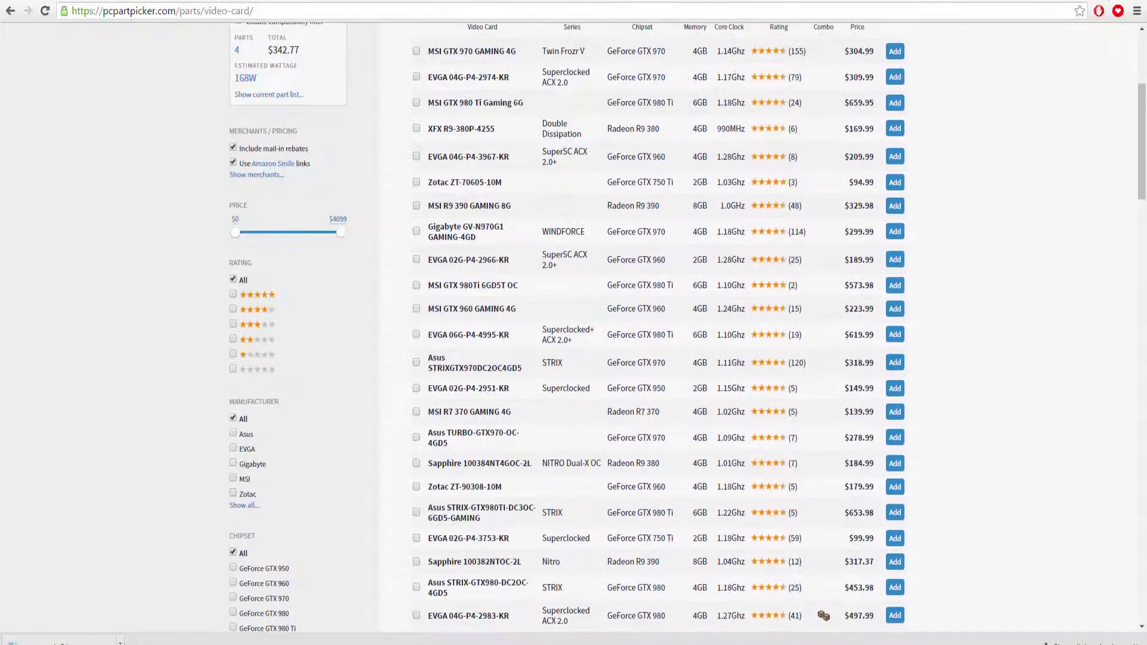
pyautogui.scroll(4, 1145, 116)
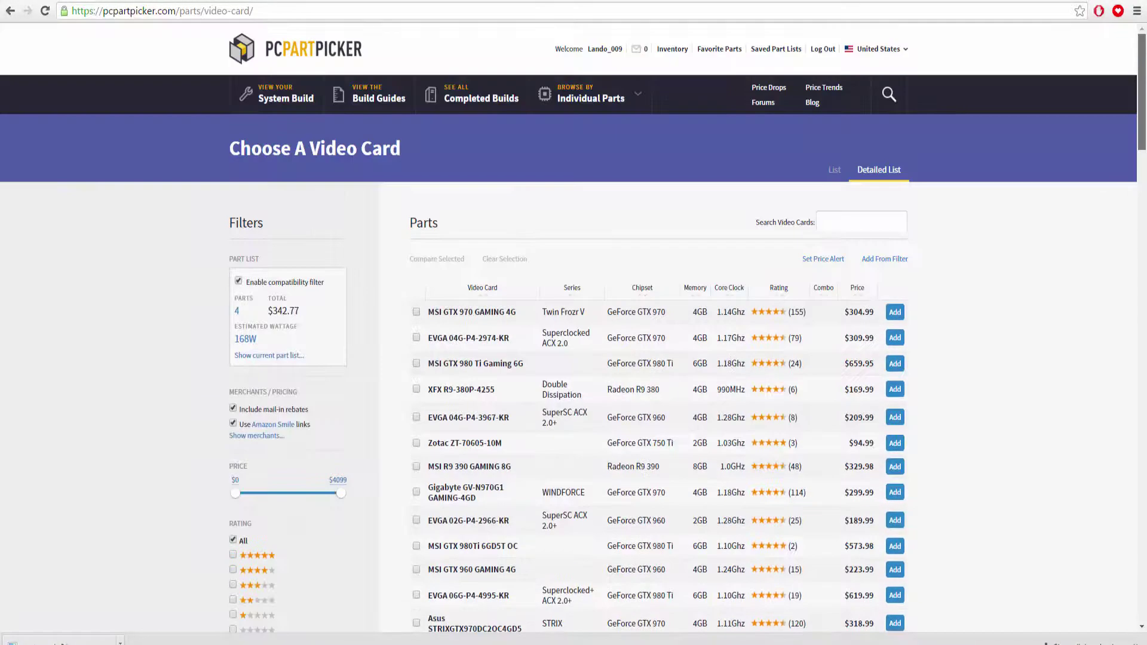
pyautogui.scroll(-6, 573, 328)
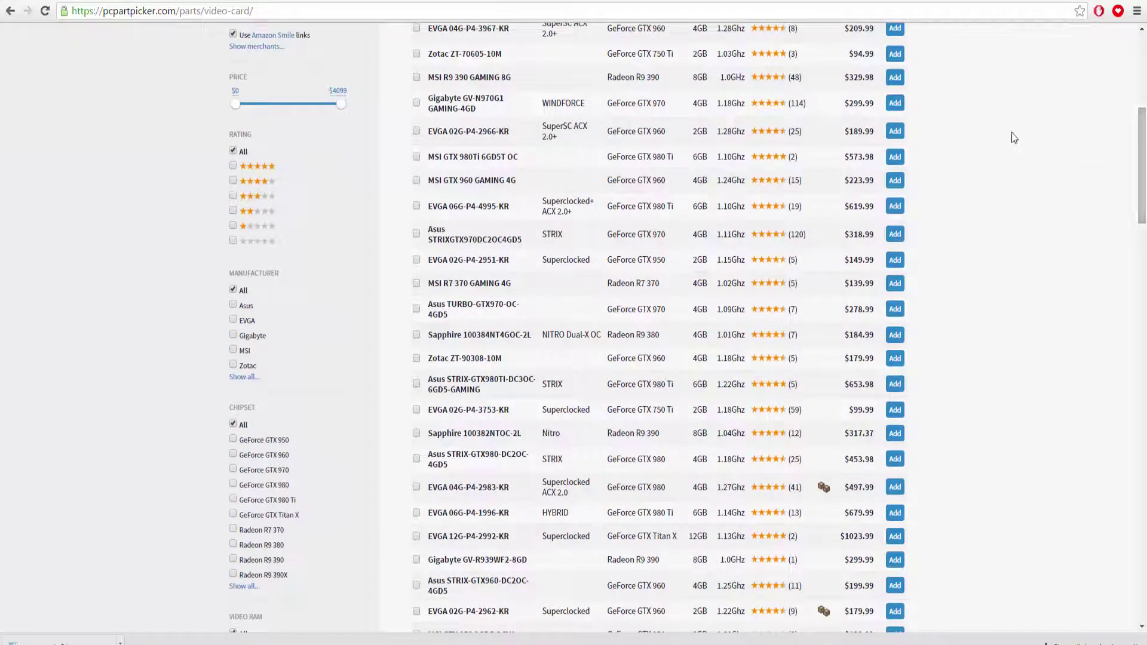
pyautogui.scroll(4, 501, 385)
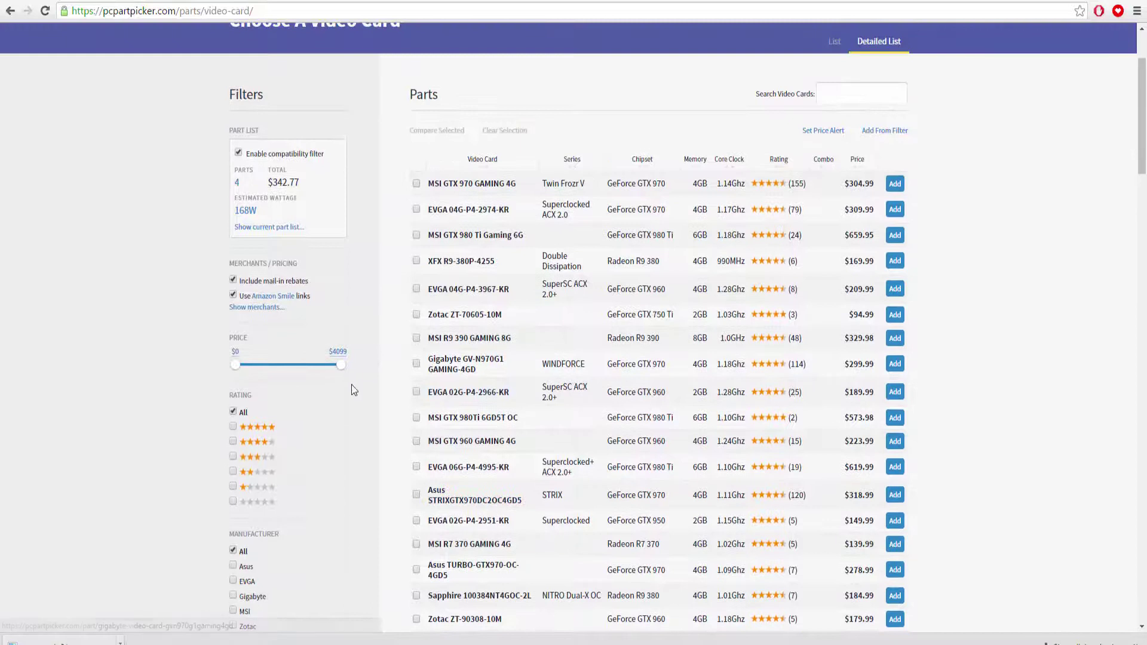
pyautogui.scroll(-15, 351, 390)
pyautogui.scroll(-8, 205, 444)
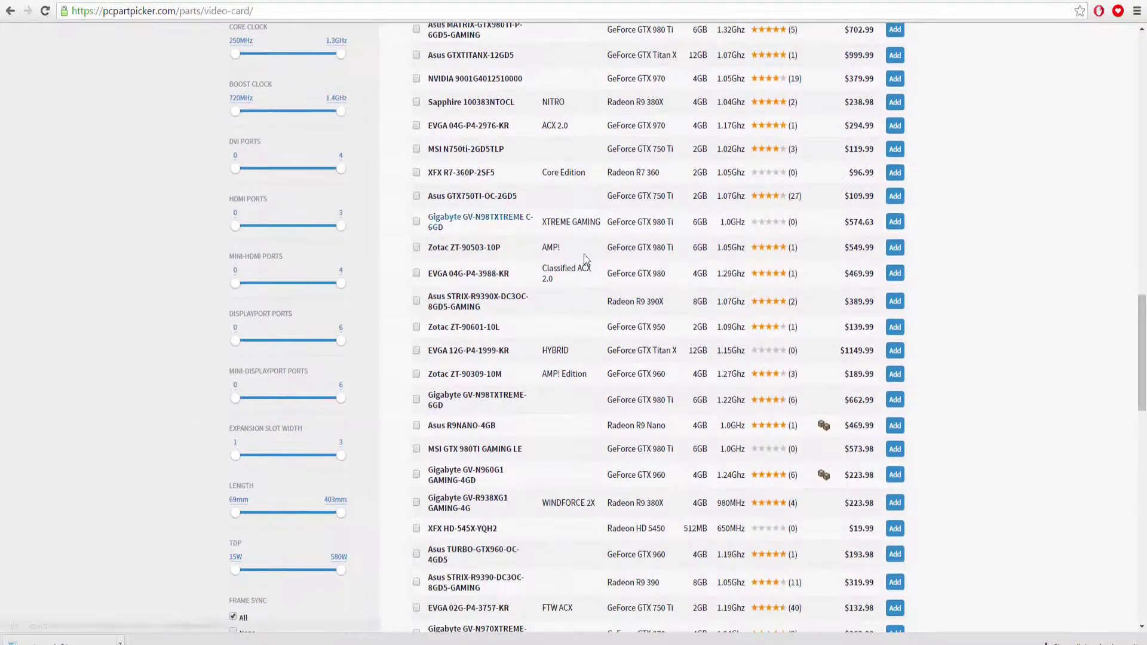
pyautogui.scroll(8, 1081, 225)
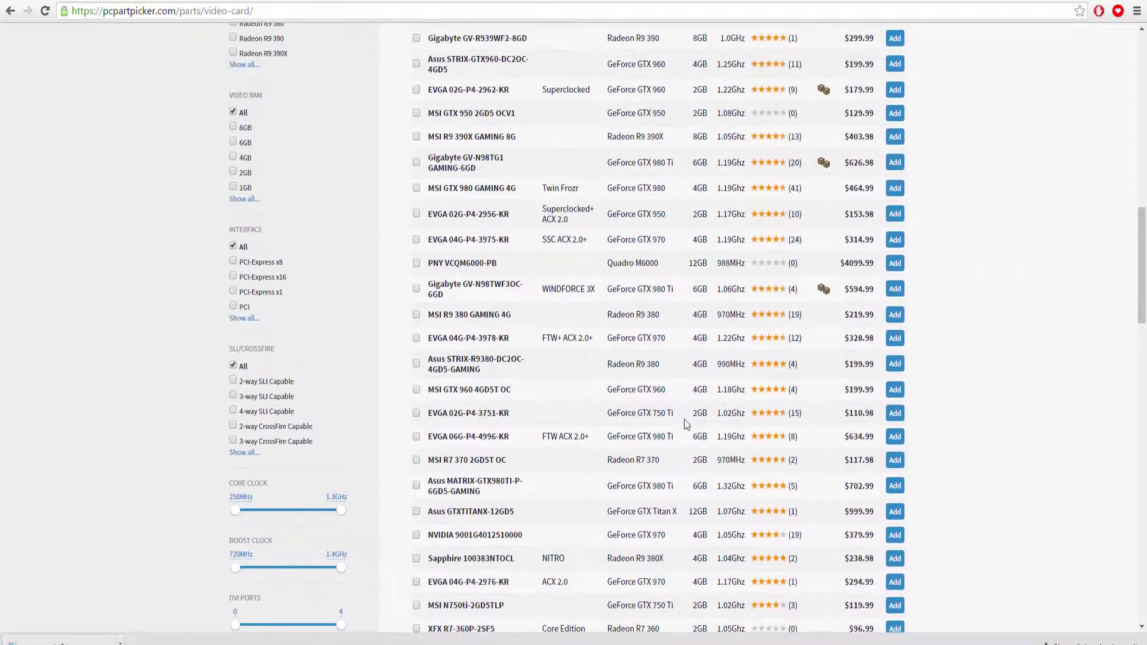
pyautogui.scroll(6, 315, 344)
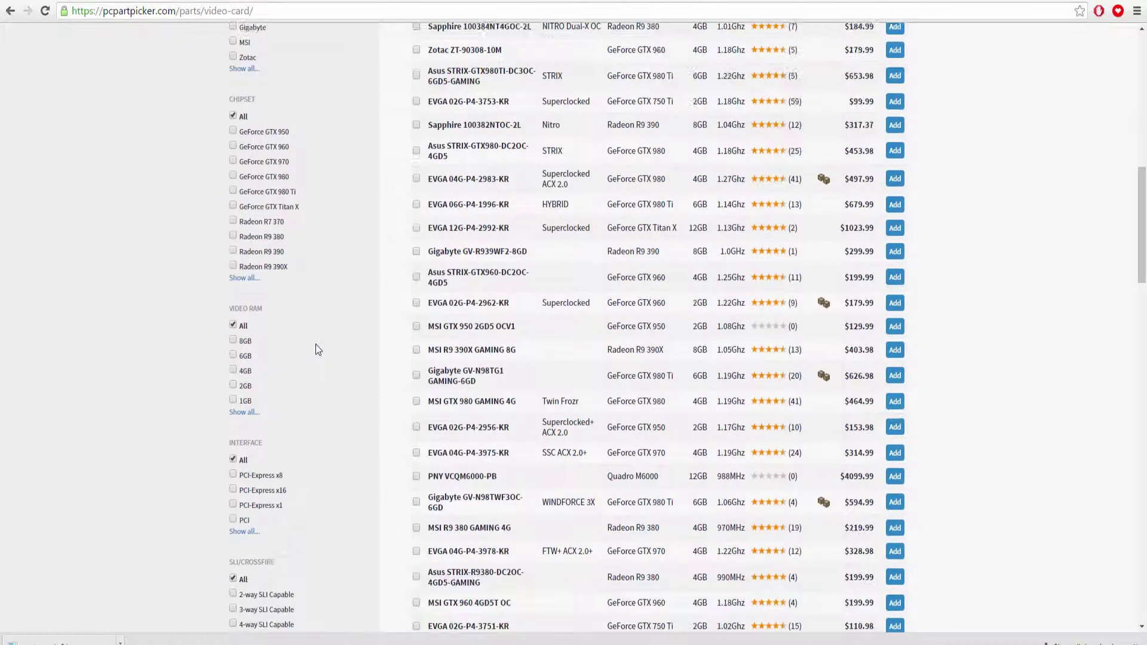
# Filter video cards to GeForce GTX 960 and 970 chipsets, sorted by price cheapest first
pyautogui.click(233, 259)
pyautogui.click(233, 274)
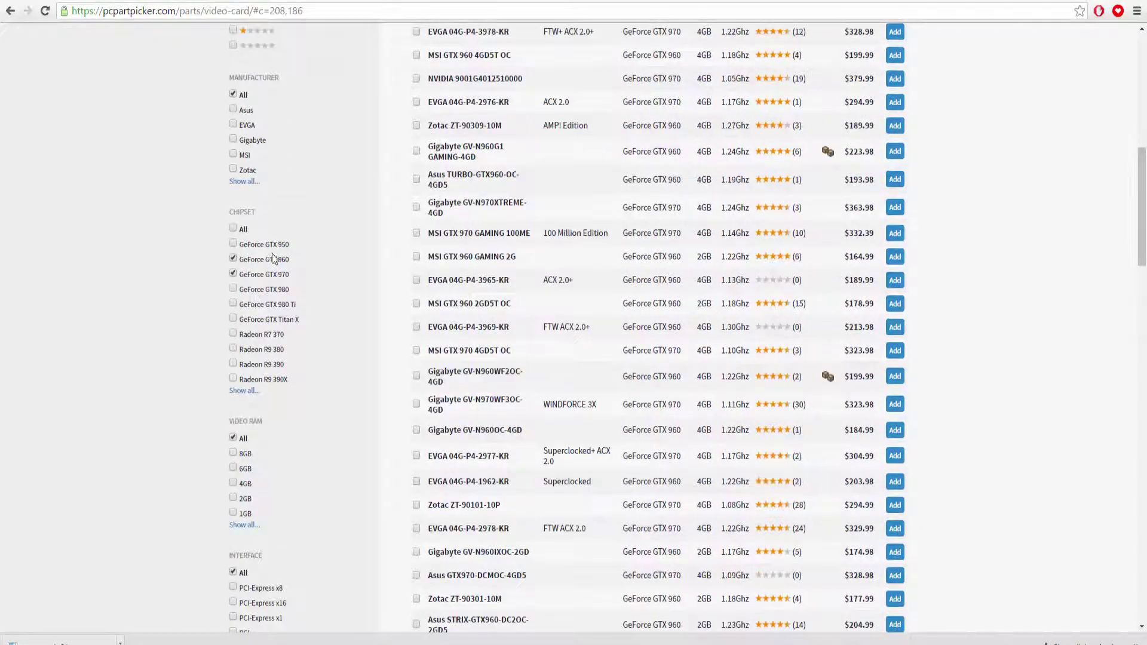
pyautogui.scroll(10, 966, 233)
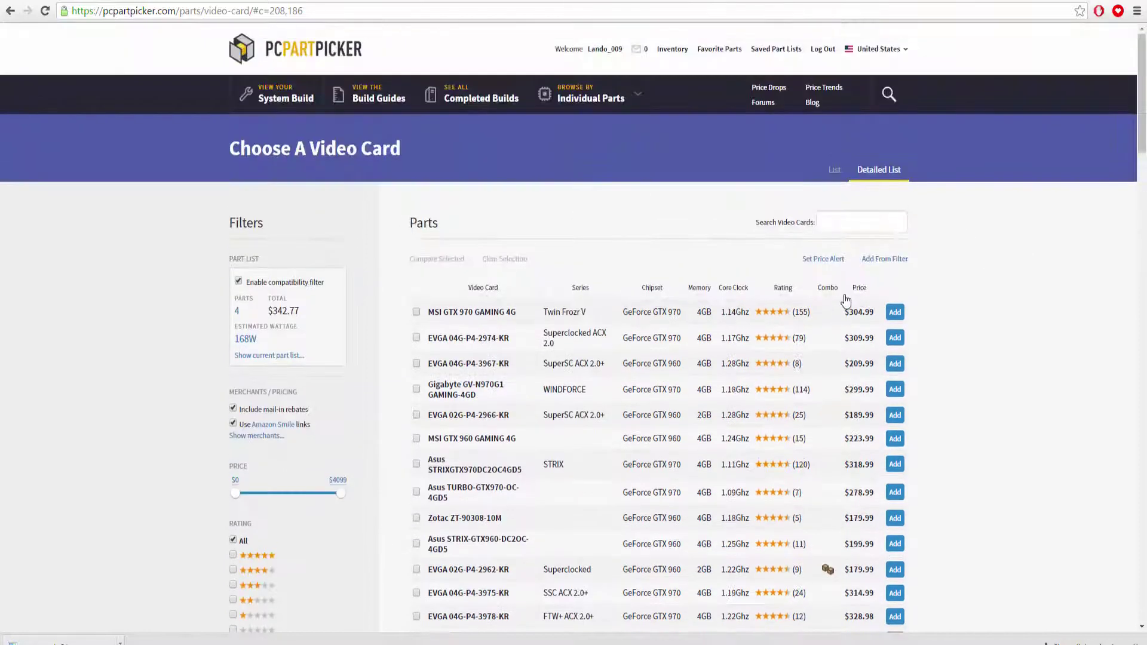
pyautogui.click(855, 293)
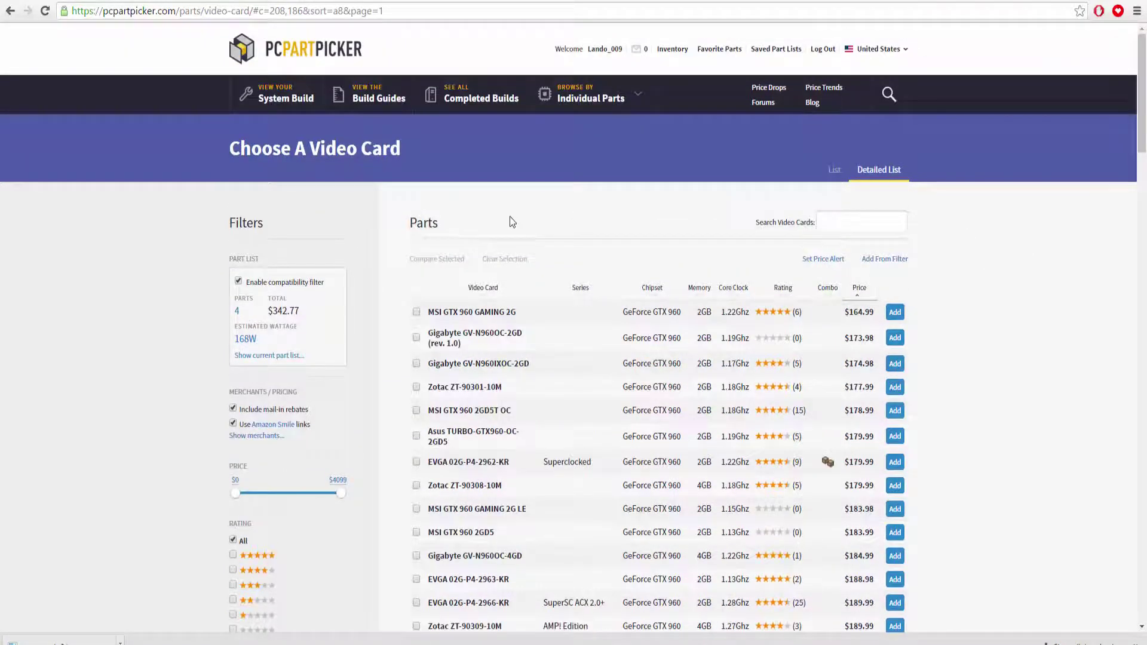
# Look at the MSI GTX 960 GAMING 2G, then open the Gigabyte GTX 960 2GB page
pyautogui.click(480, 316)
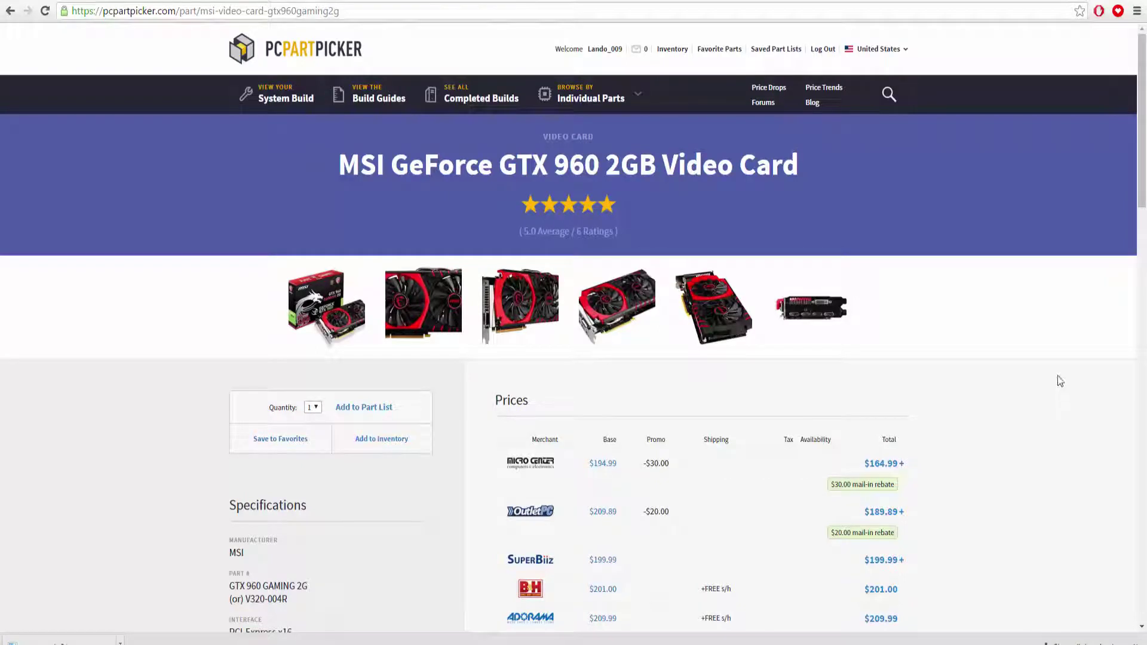
pyautogui.hotkey('alt', 'Left')
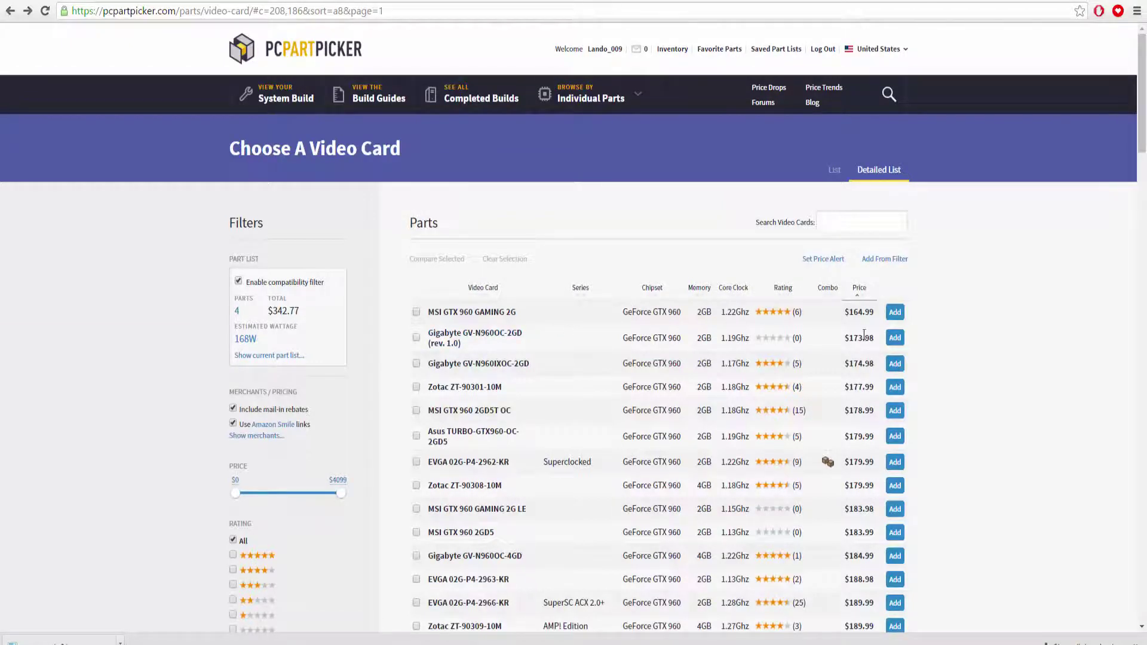
pyautogui.click(491, 365)
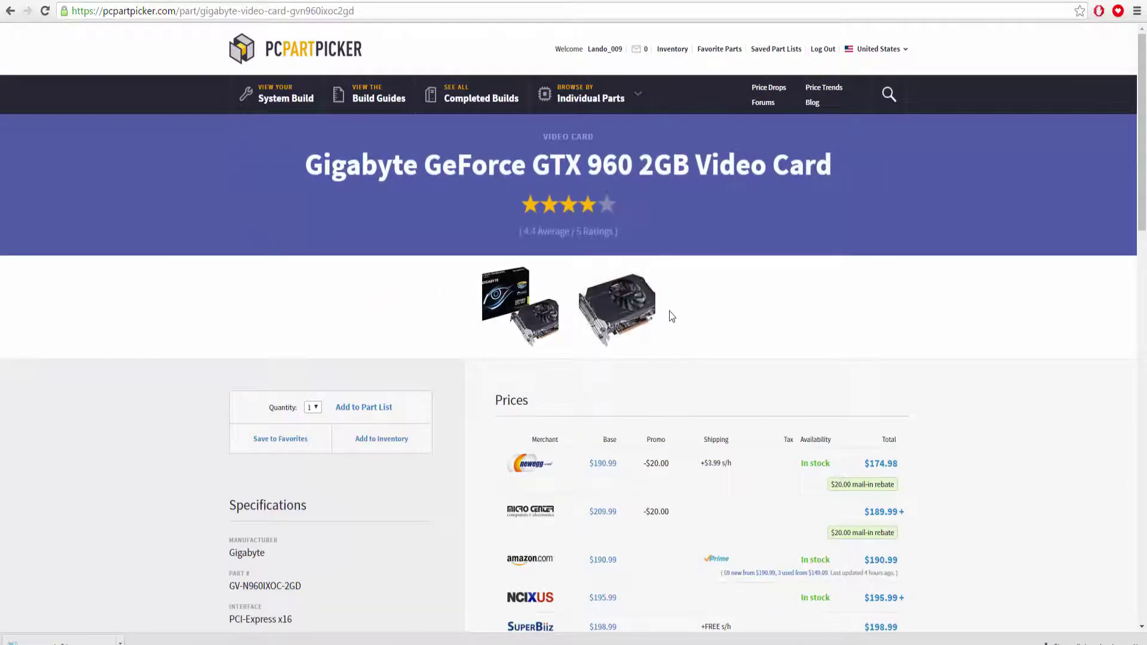
# Add the Gigabyte GTX 960 to the part list and browse the case choices
pyautogui.click(386, 412)
pyautogui.scroll(-1, 585, 417)
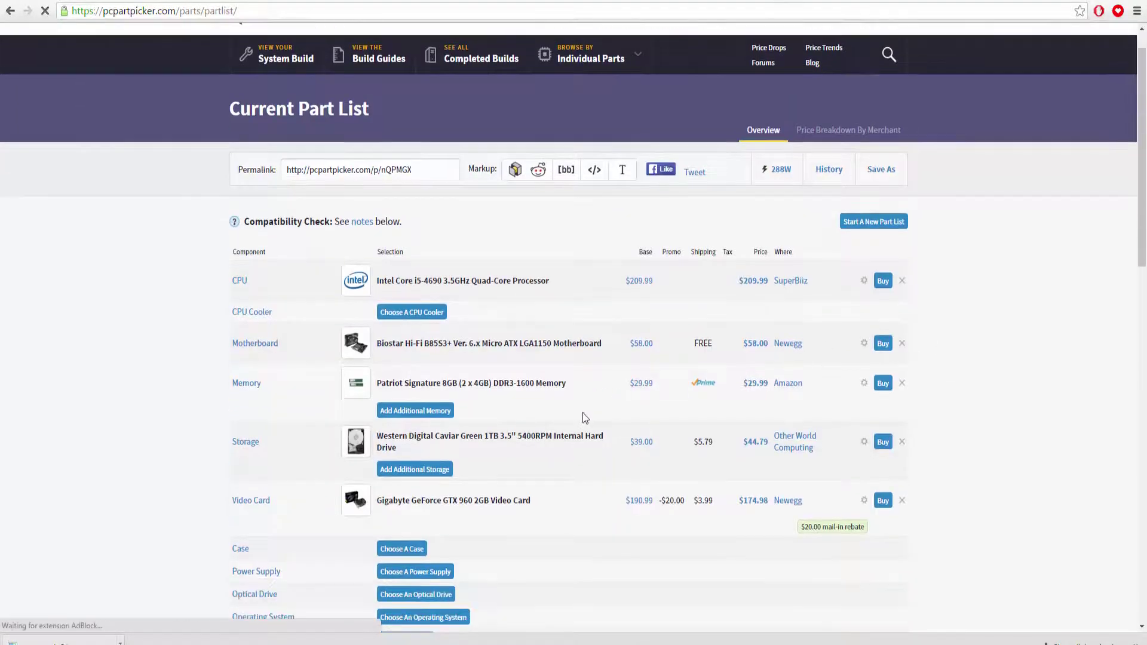
pyautogui.scroll(-3, 584, 417)
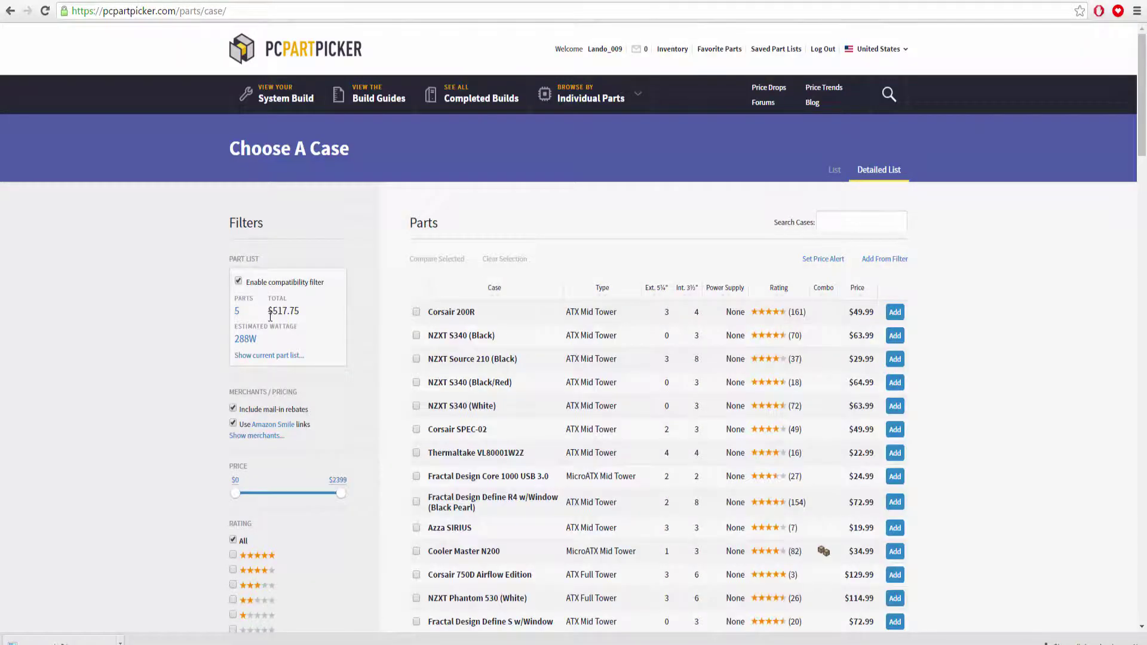
pyautogui.scroll(-4, 543, 303)
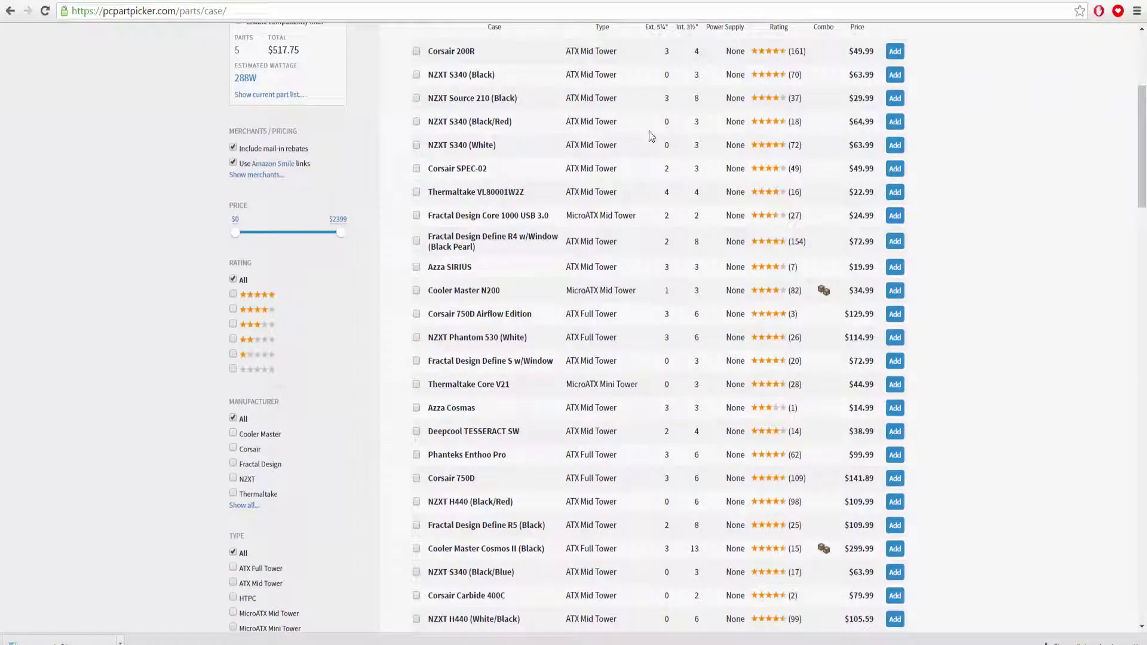
pyautogui.scroll(1, 487, 233)
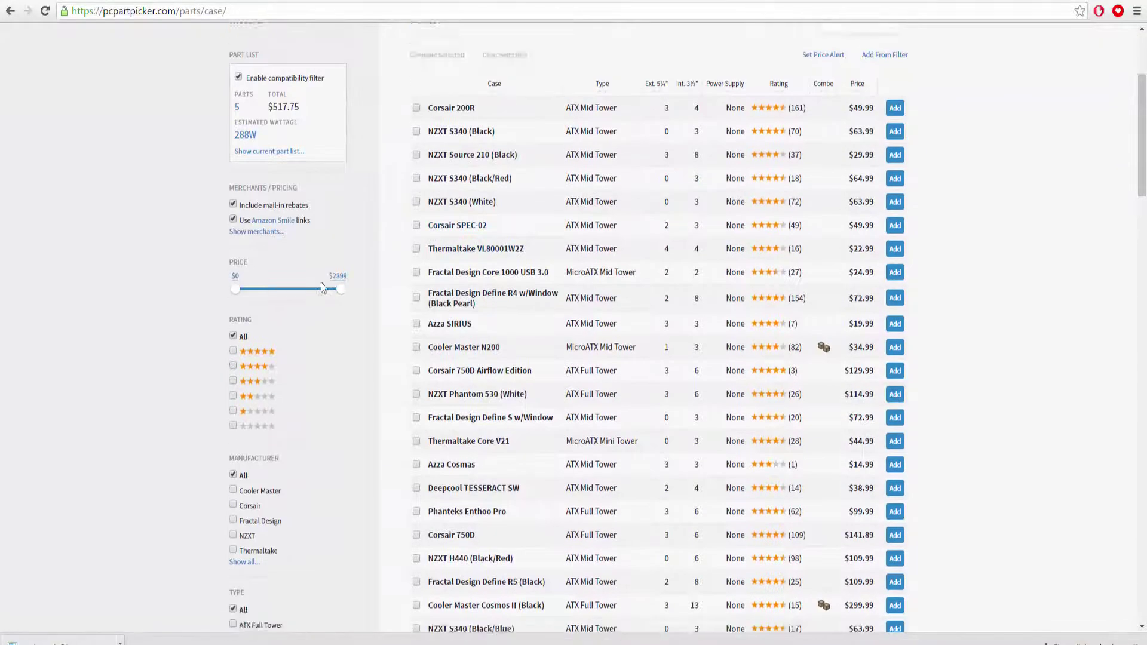
pyautogui.scroll(-10, 321, 287)
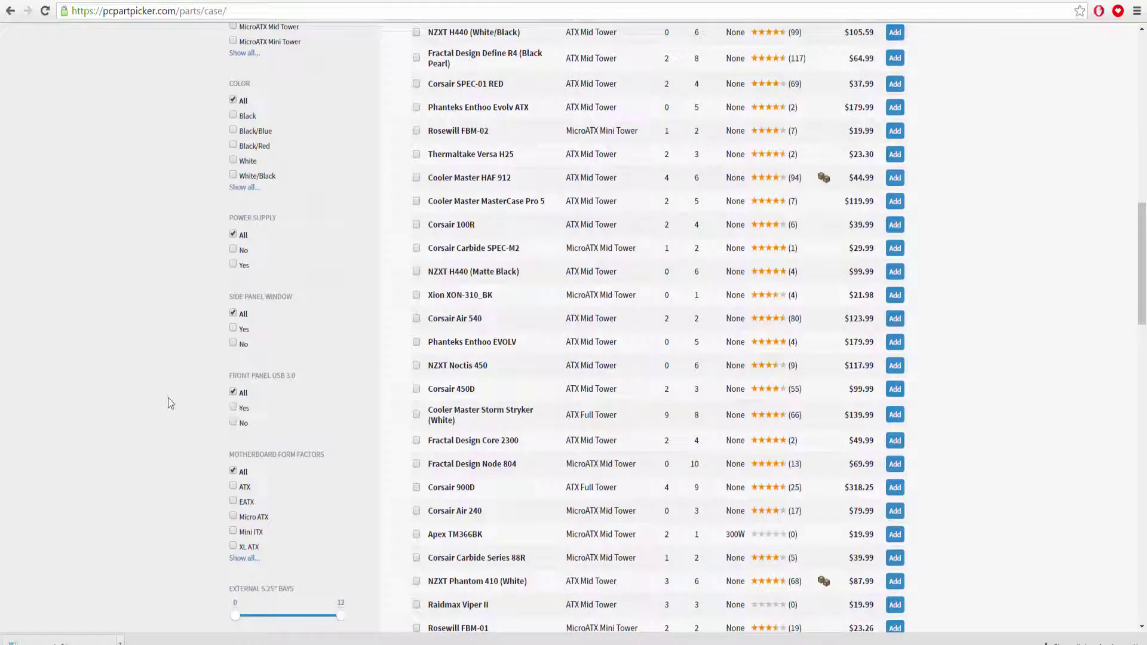
pyautogui.scroll(8, 264, 540)
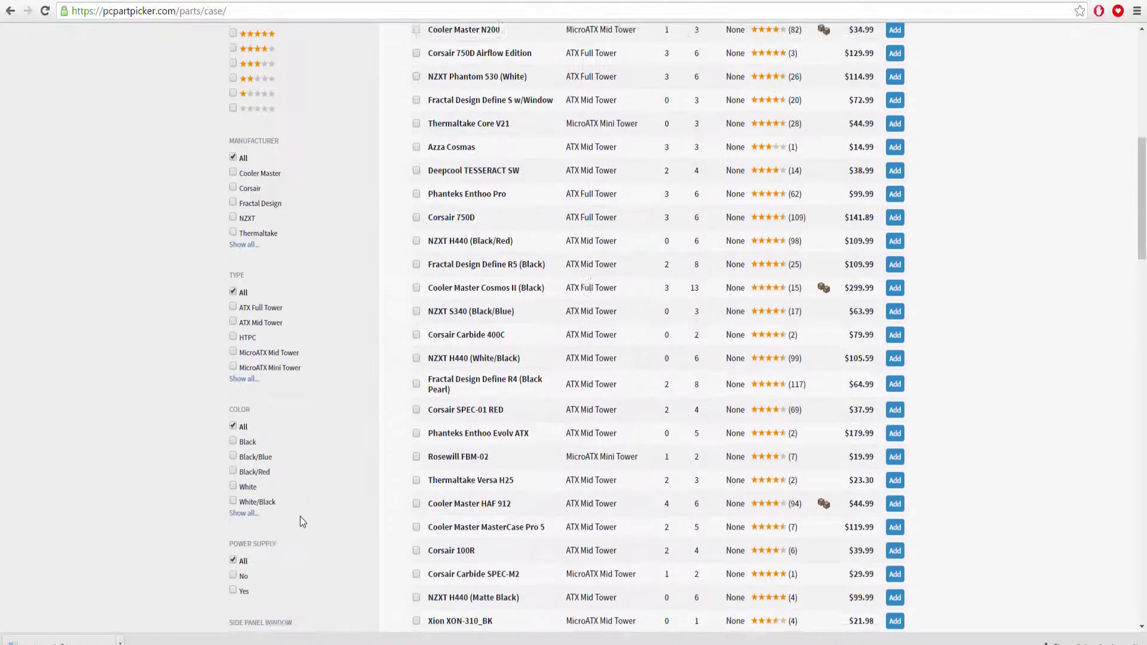
# Show five-star cases sorted by price and open the Fractal Design Core 2300
pyautogui.click(233, 229)
pyautogui.scroll(5, 821, 181)
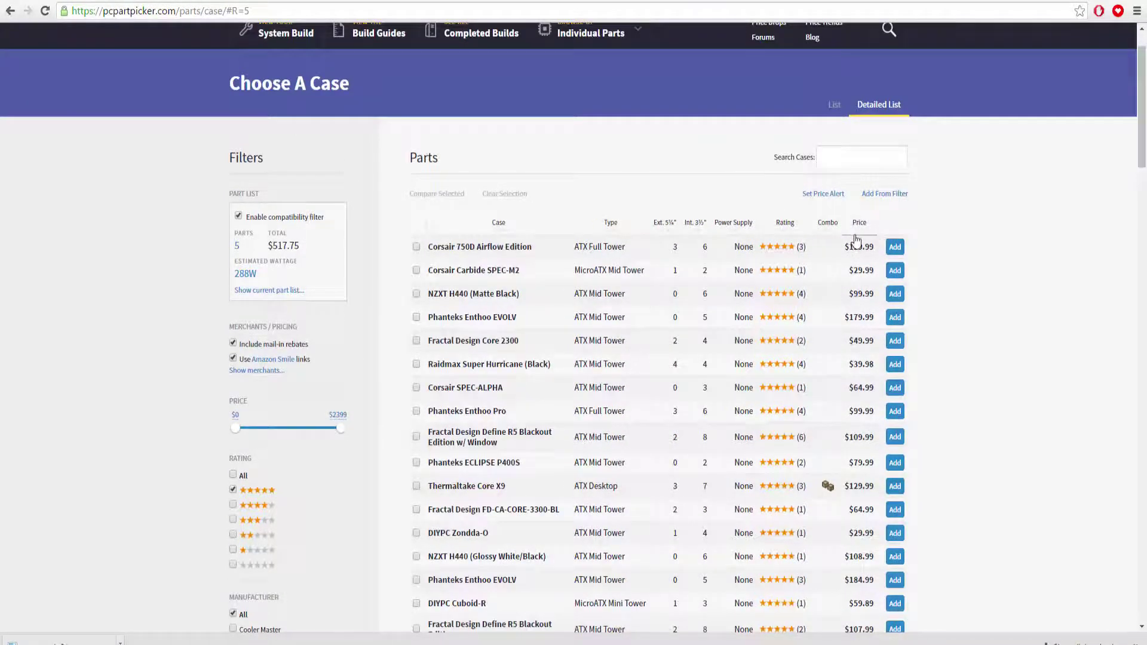
pyautogui.click(858, 222)
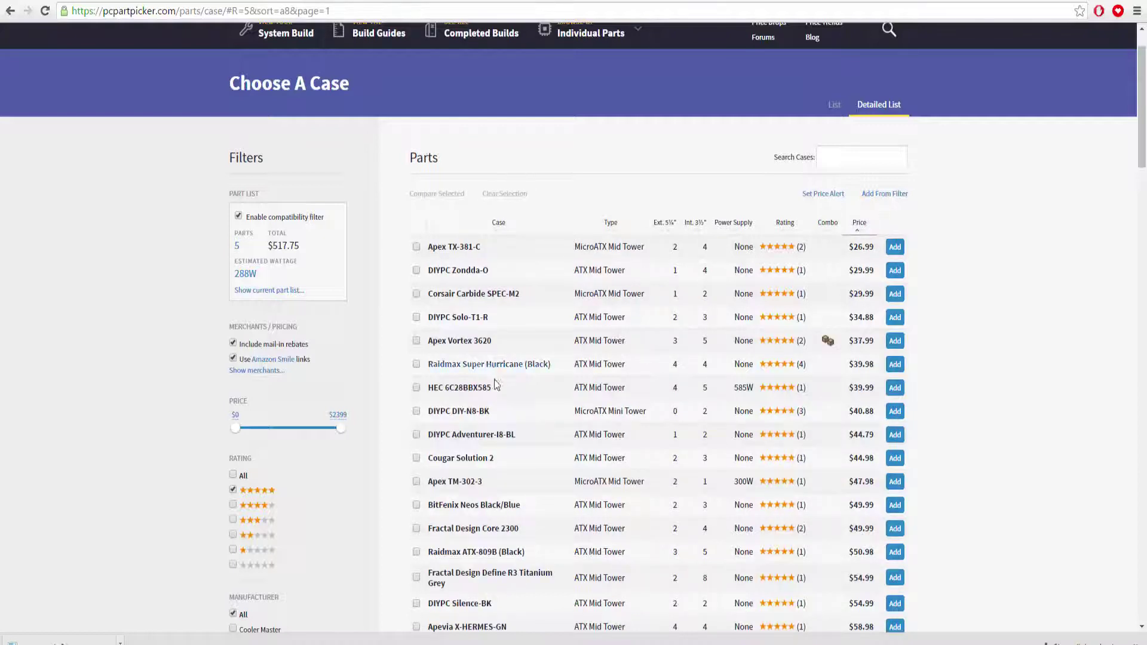
pyautogui.scroll(-2, 638, 422)
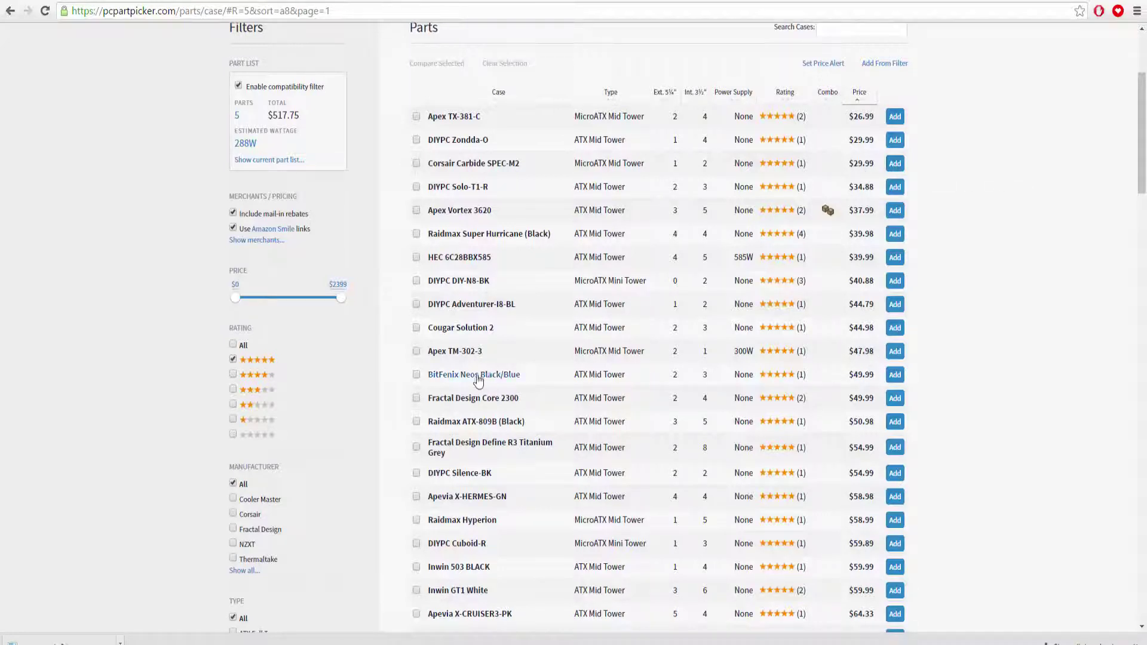
pyautogui.click(477, 402)
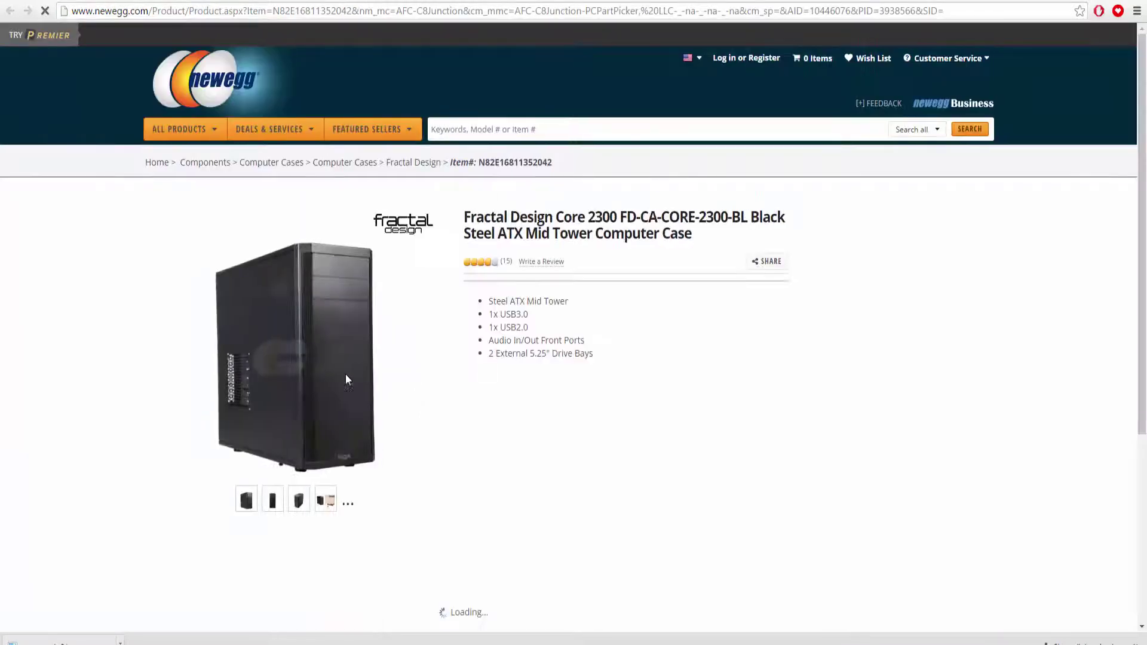
# Browse four Fractal Design Core 2300 photos on Newegg, then close the Newegg tab
pyautogui.click(323, 508)
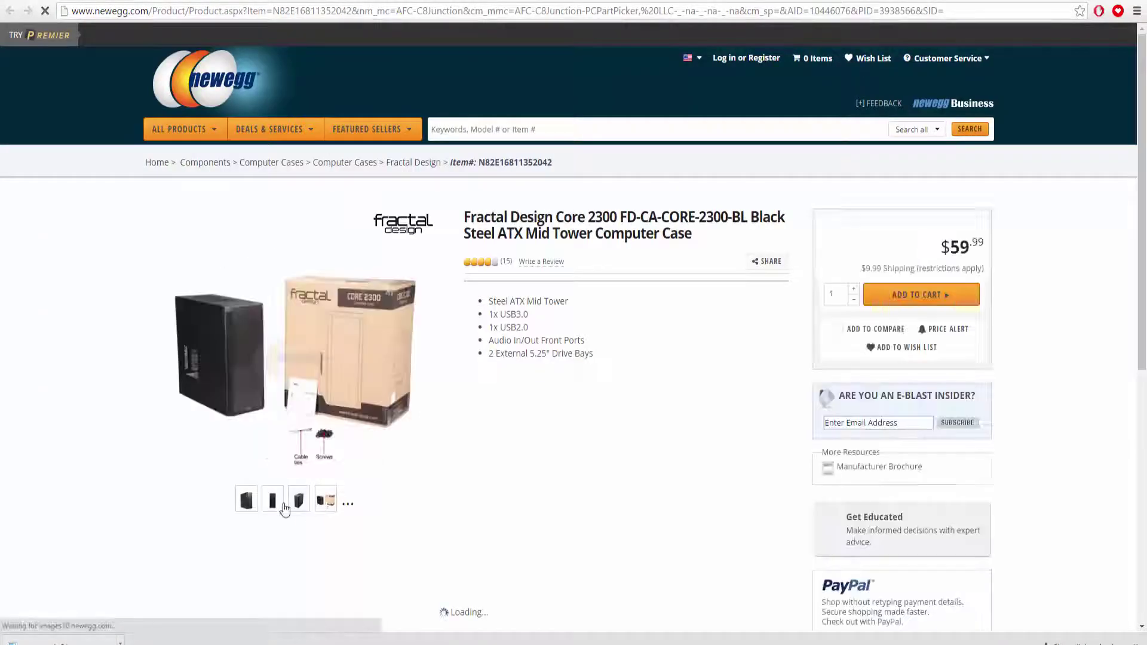
pyautogui.click(300, 508)
pyautogui.click(328, 505)
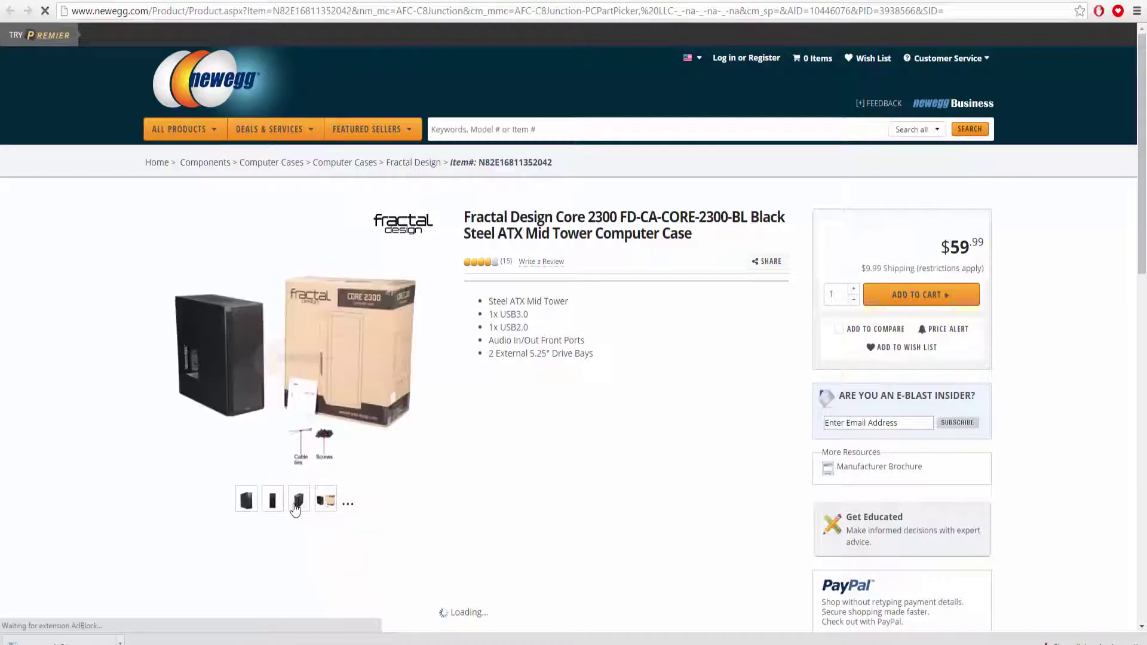
pyautogui.click(246, 508)
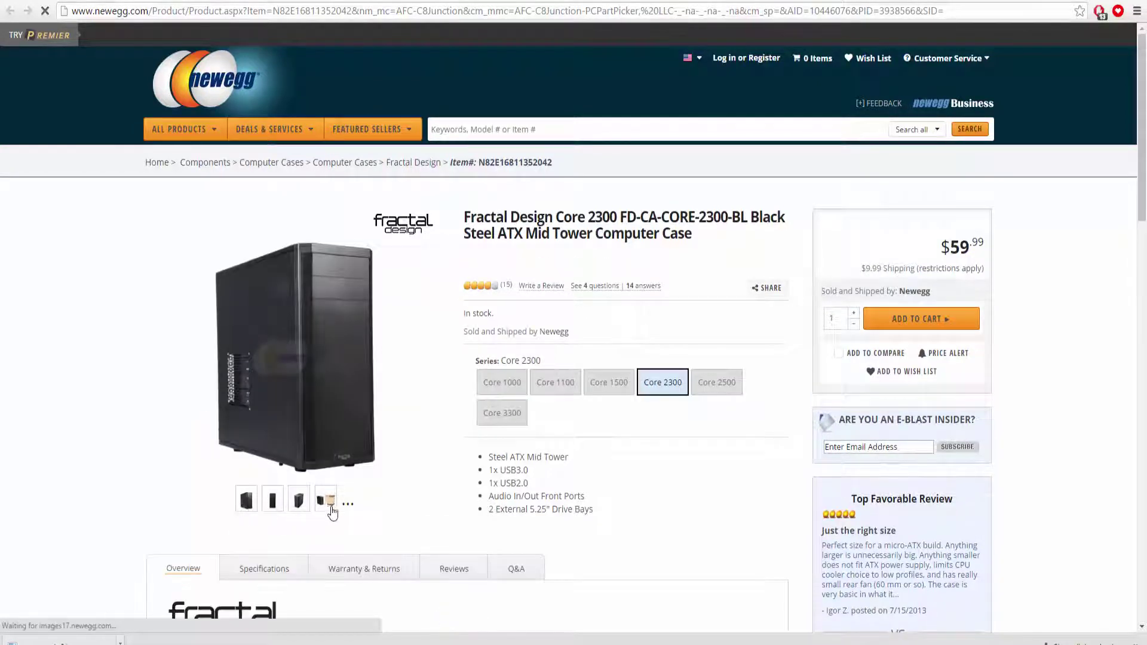
pyautogui.hotkey('ctrl', 'w')
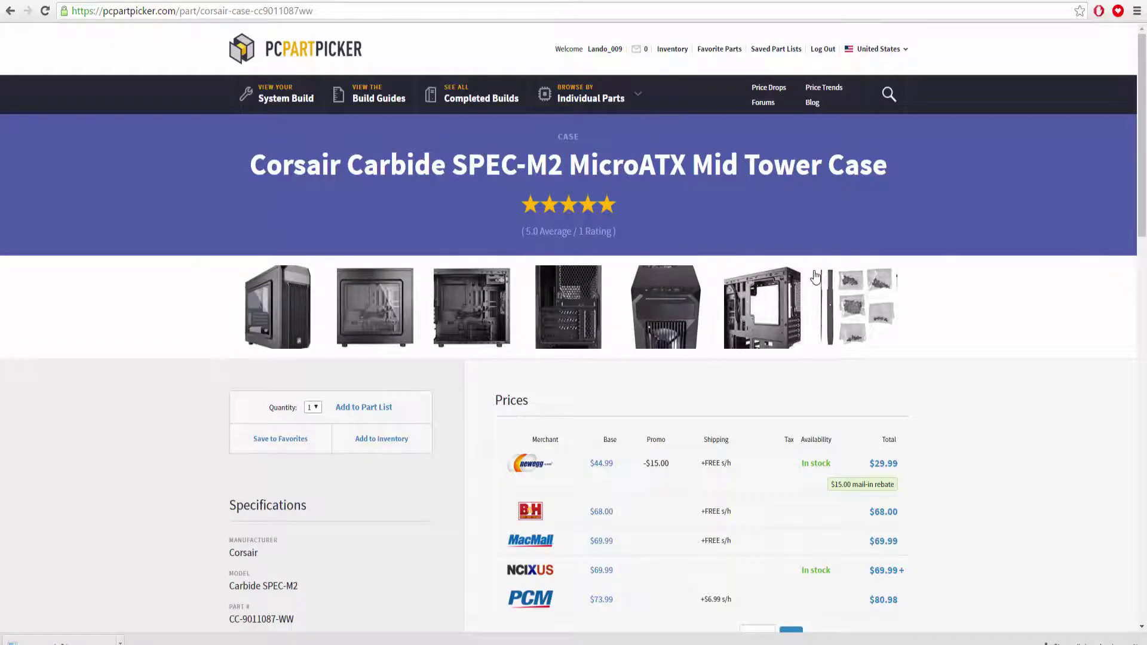
# View the fifth and sixth Corsair Carbide SPEC-M2 photos enlarged, then add the $29.99 case
pyautogui.click(774, 318)
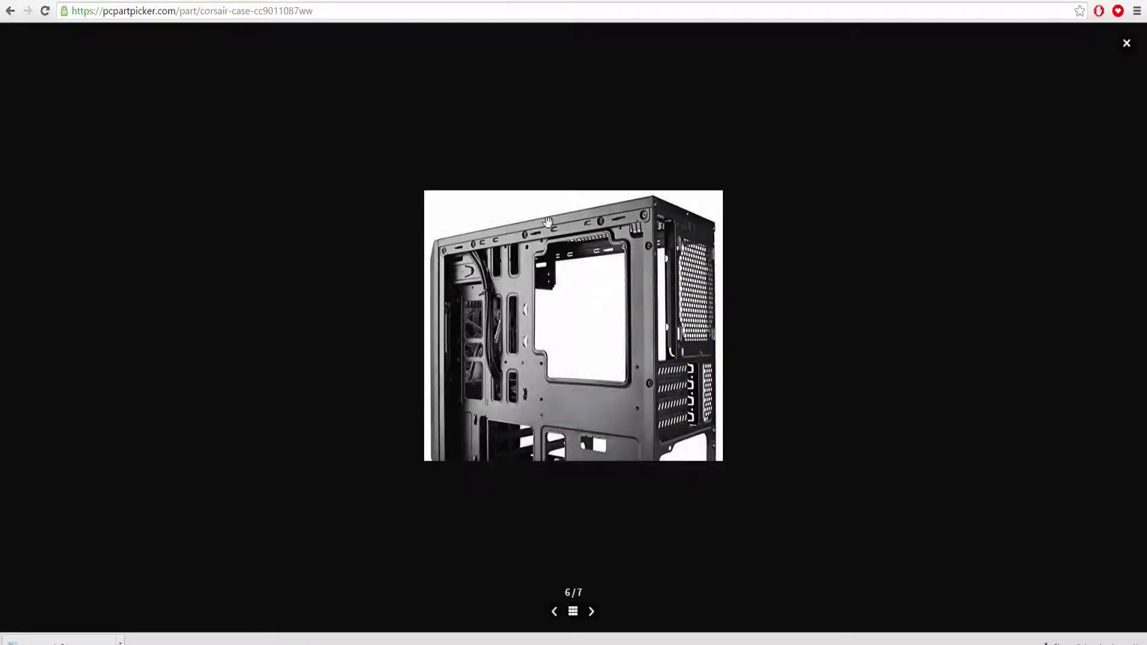
pyautogui.click(1123, 47)
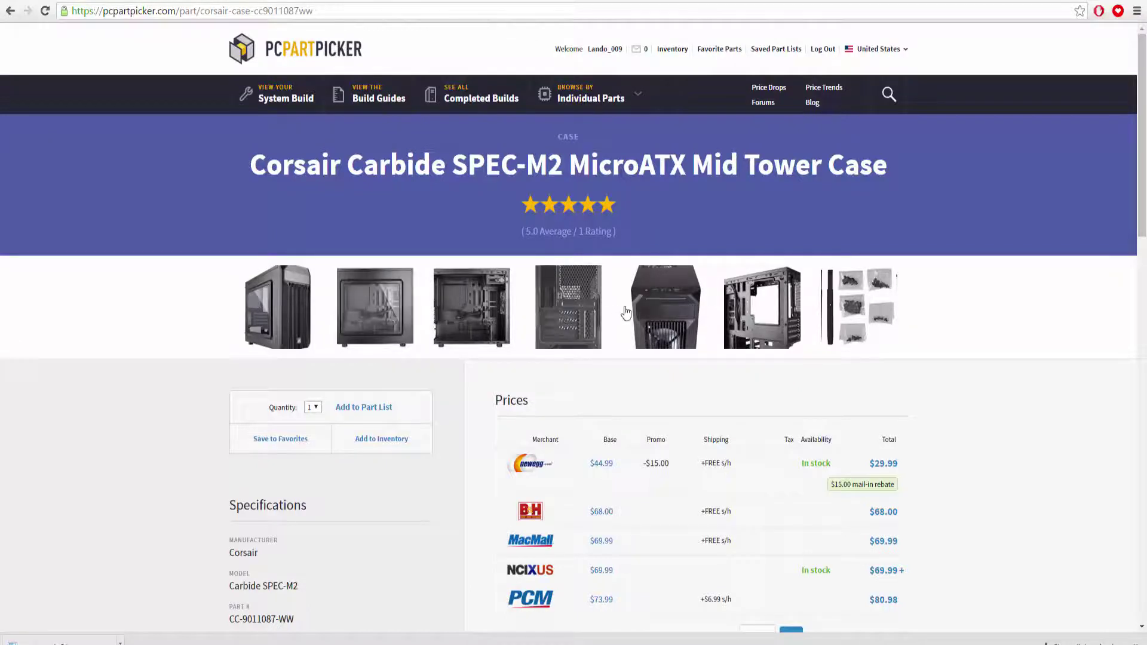
pyautogui.click(653, 313)
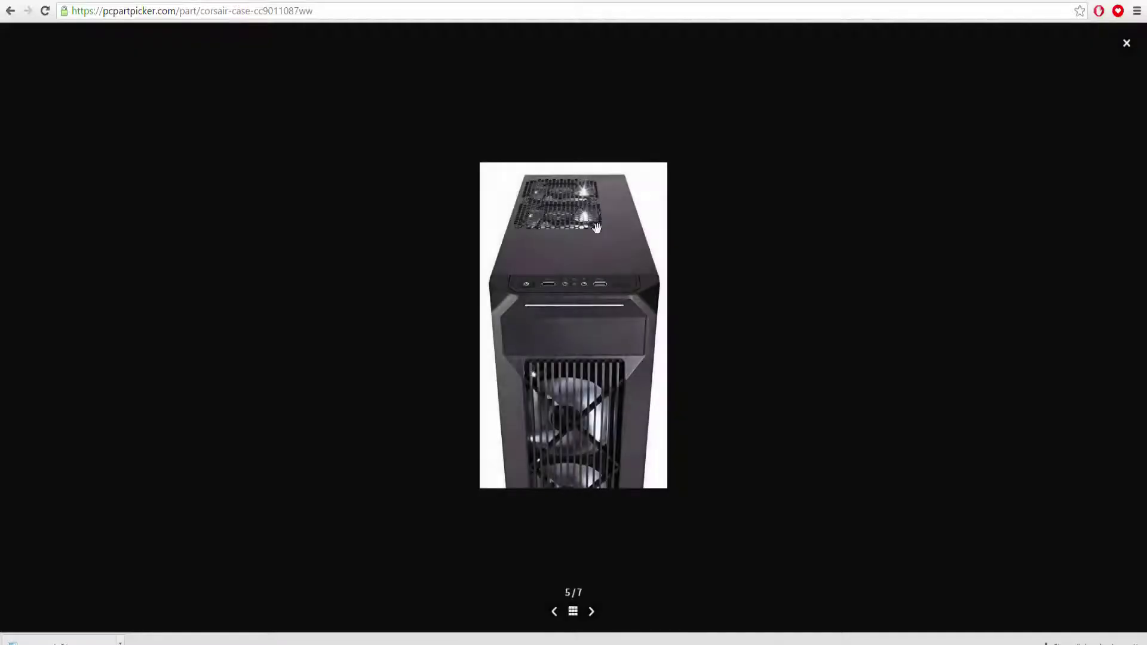
pyautogui.click(1127, 43)
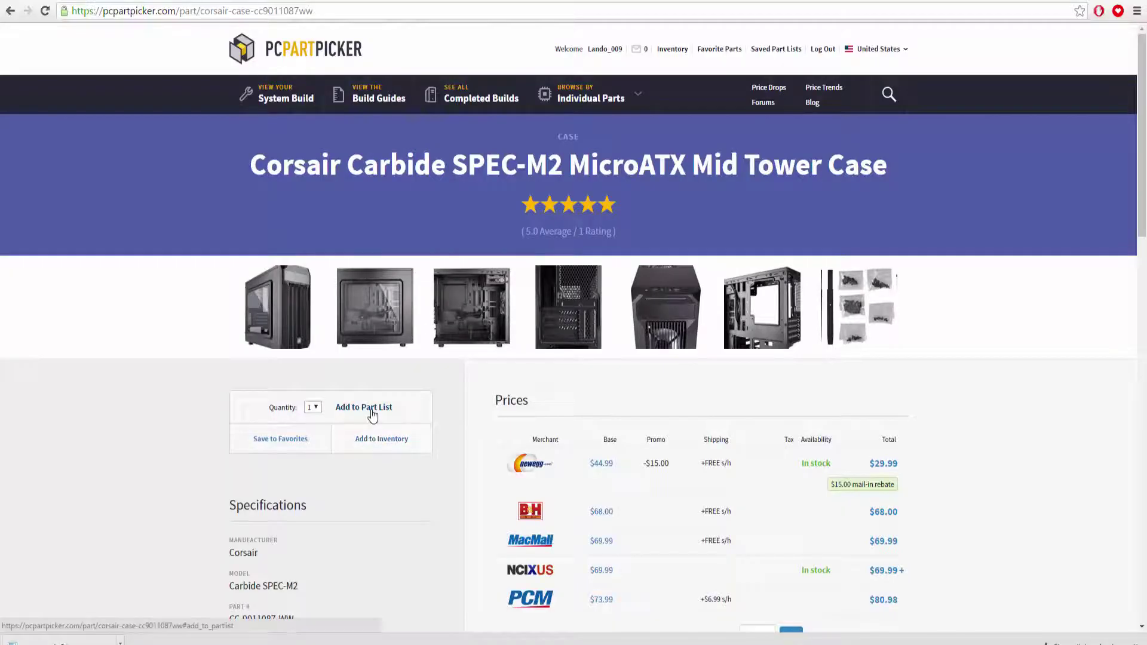
pyautogui.click(386, 396)
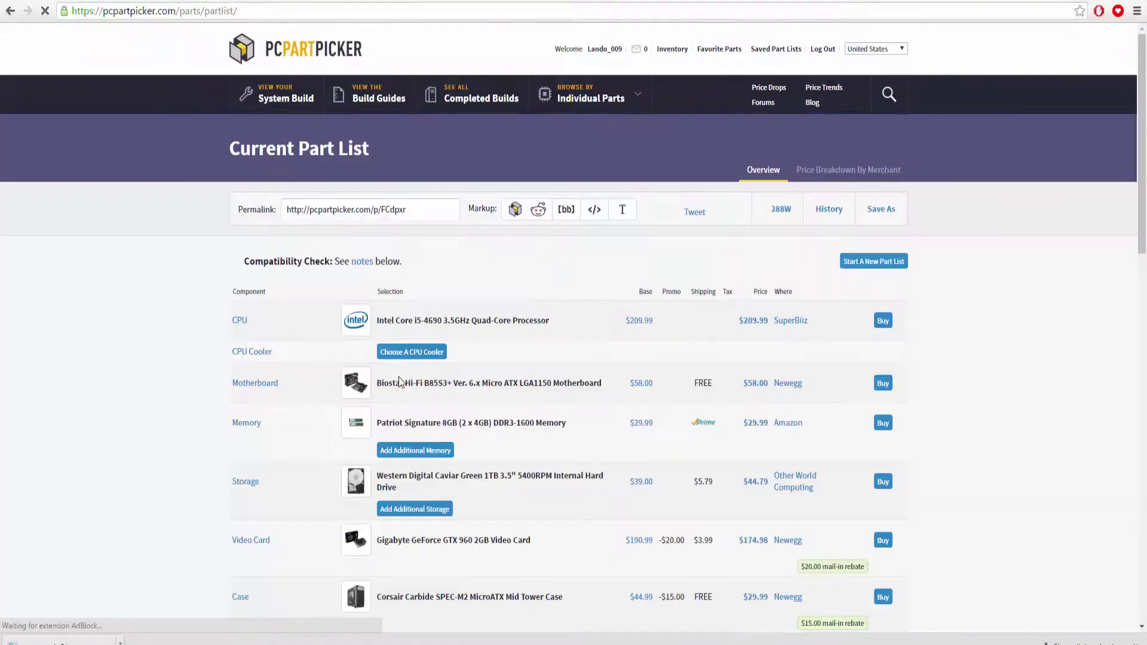
pyautogui.scroll(-9, 419, 316)
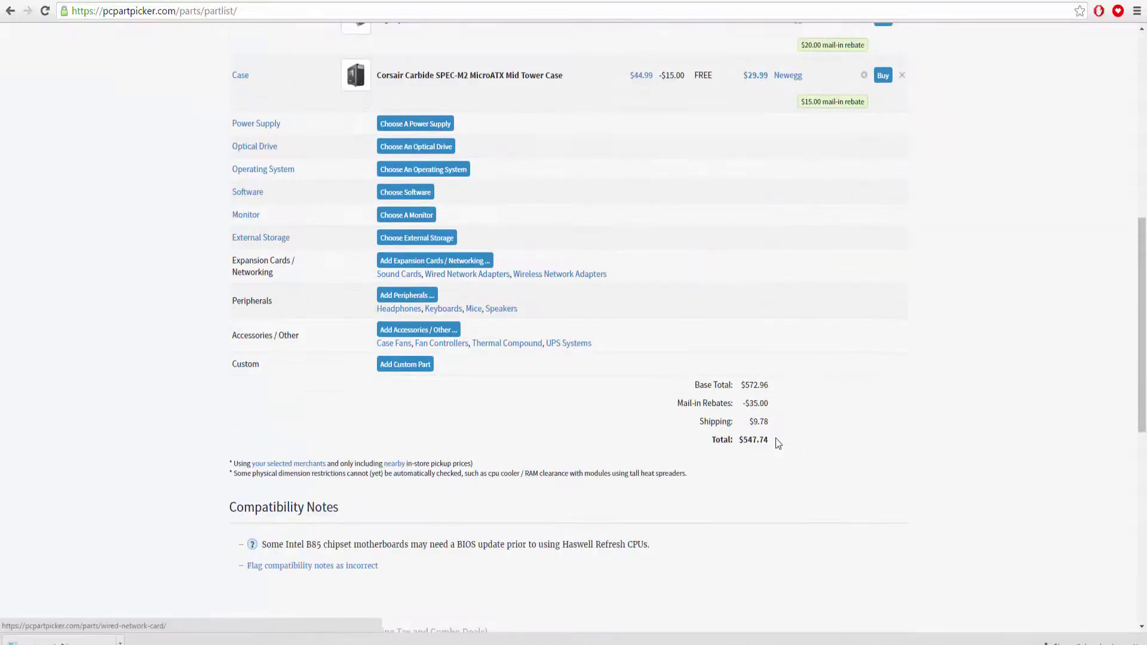
pyautogui.tripleClick(787, 448)
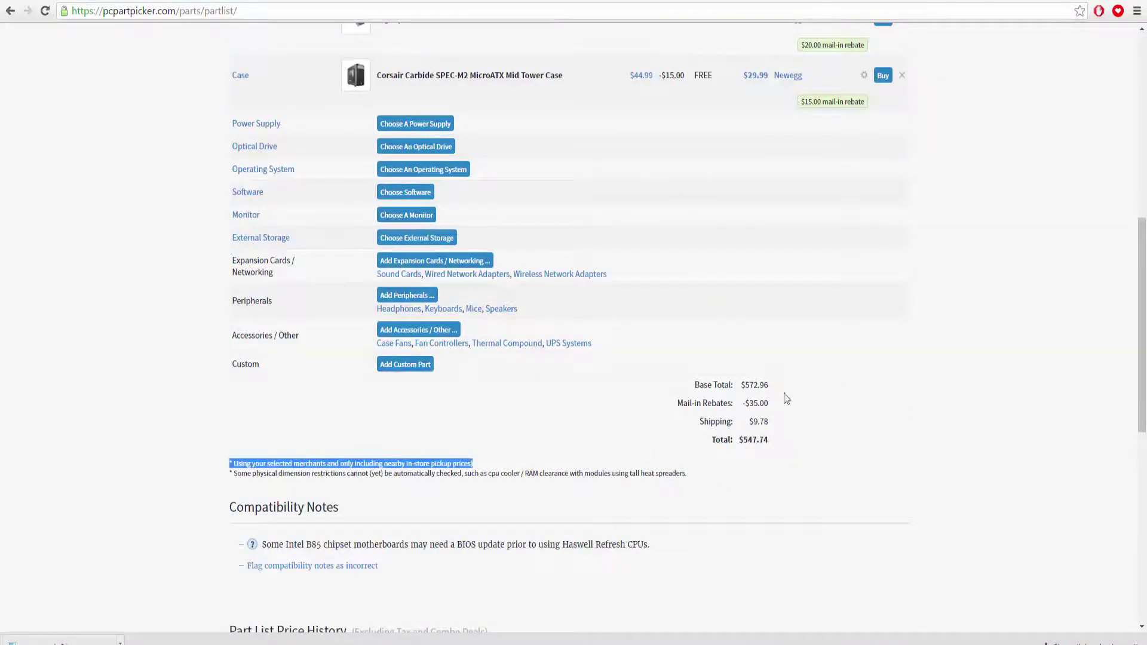
pyautogui.scroll(9, 489, 215)
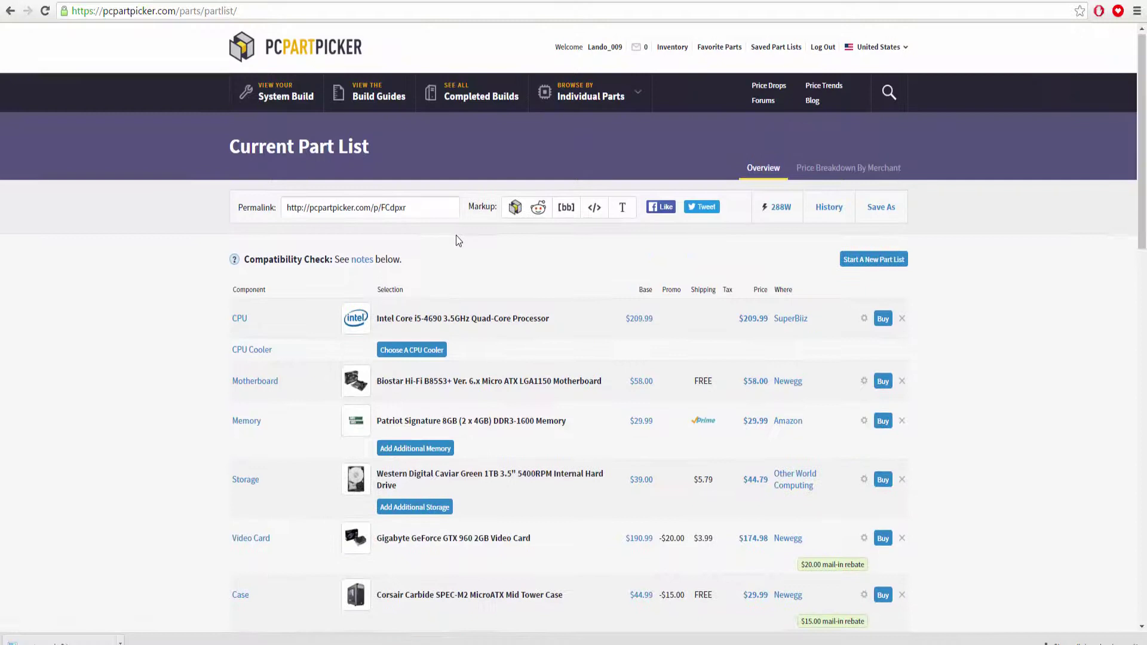
pyautogui.scroll(-5, 578, 263)
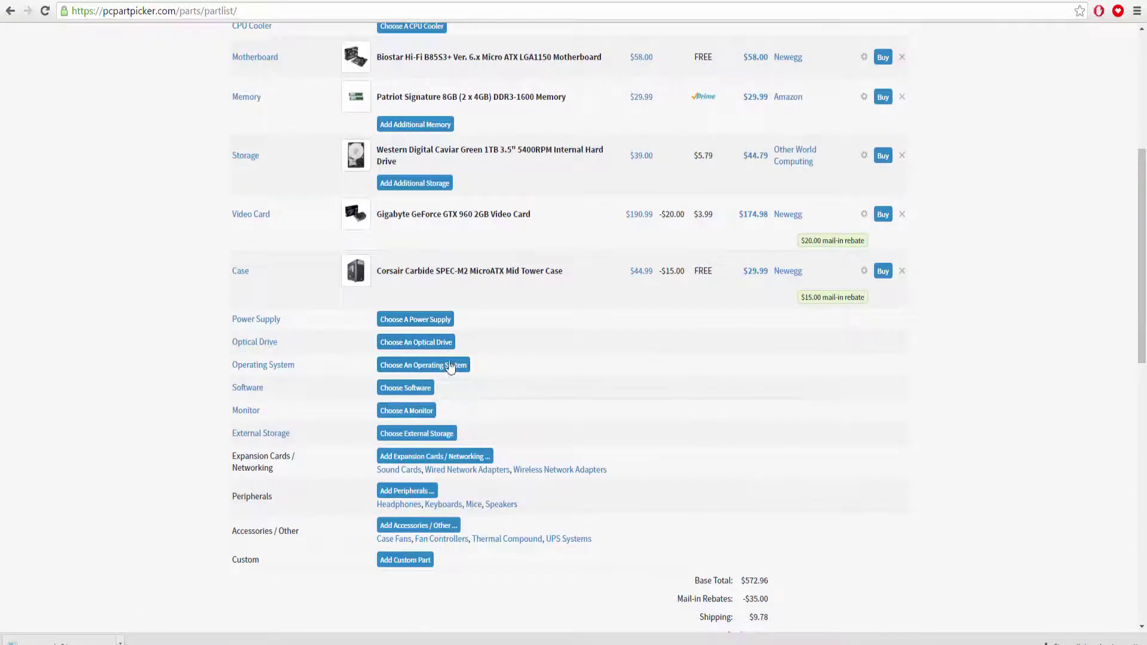
# Open the power supply choices and adjust the Wattage slider
pyautogui.click(427, 321)
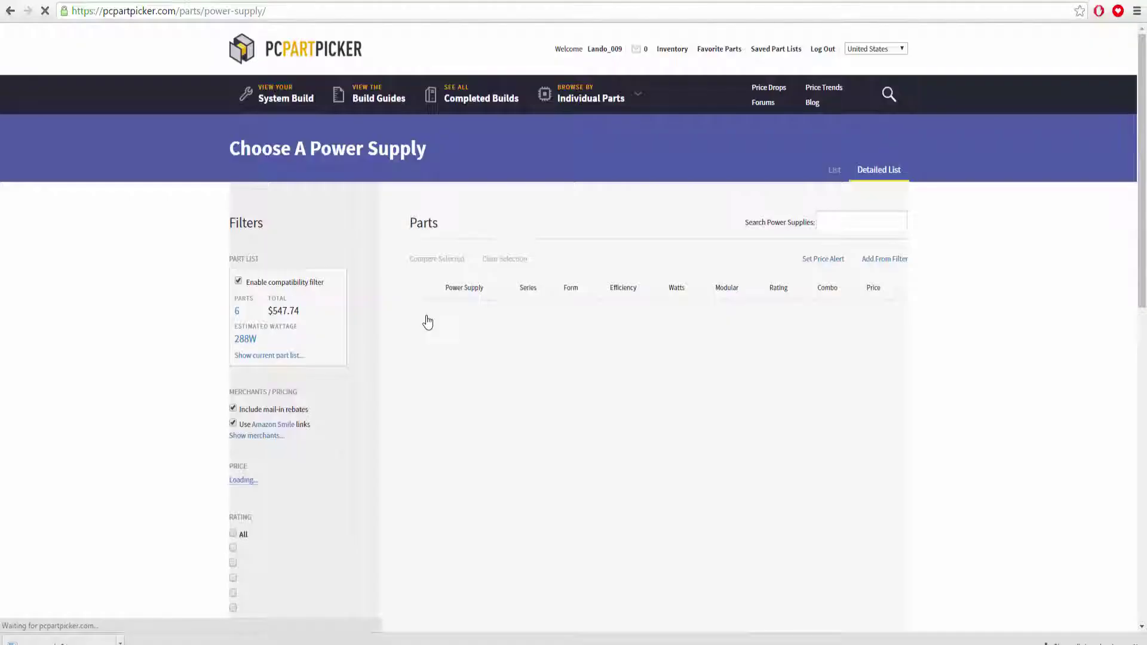
pyautogui.scroll(-5, 325, 346)
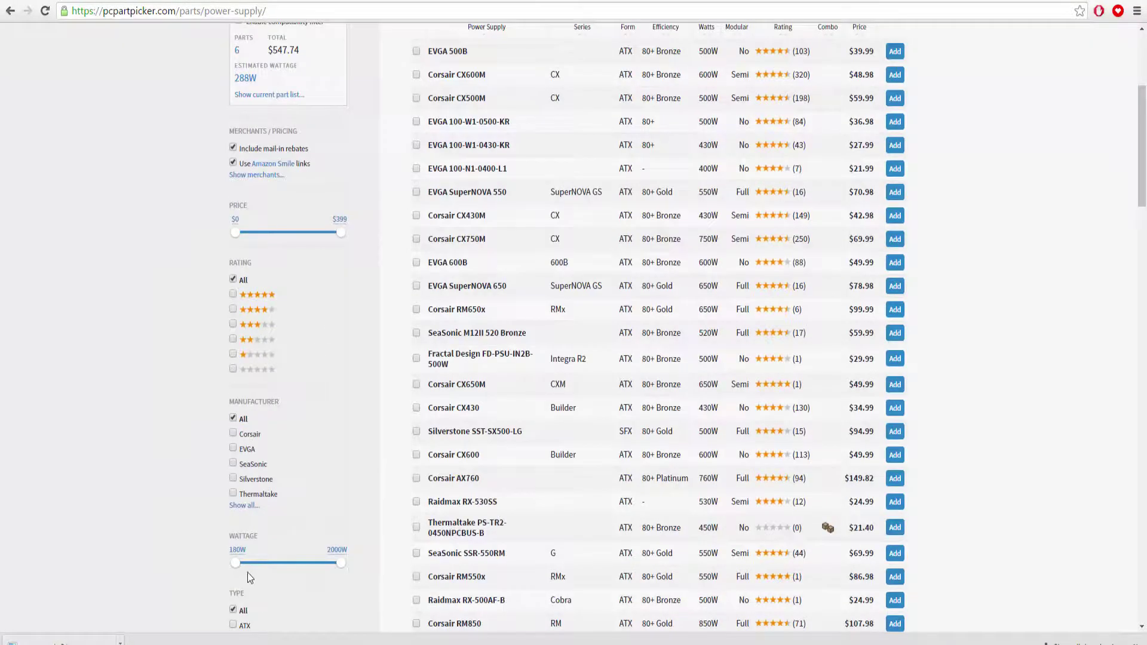
pyautogui.scroll(-2, 248, 572)
pyautogui.moveTo(235, 432); pyautogui.dragTo(254, 434)
pyautogui.scroll(4, 421, 470)
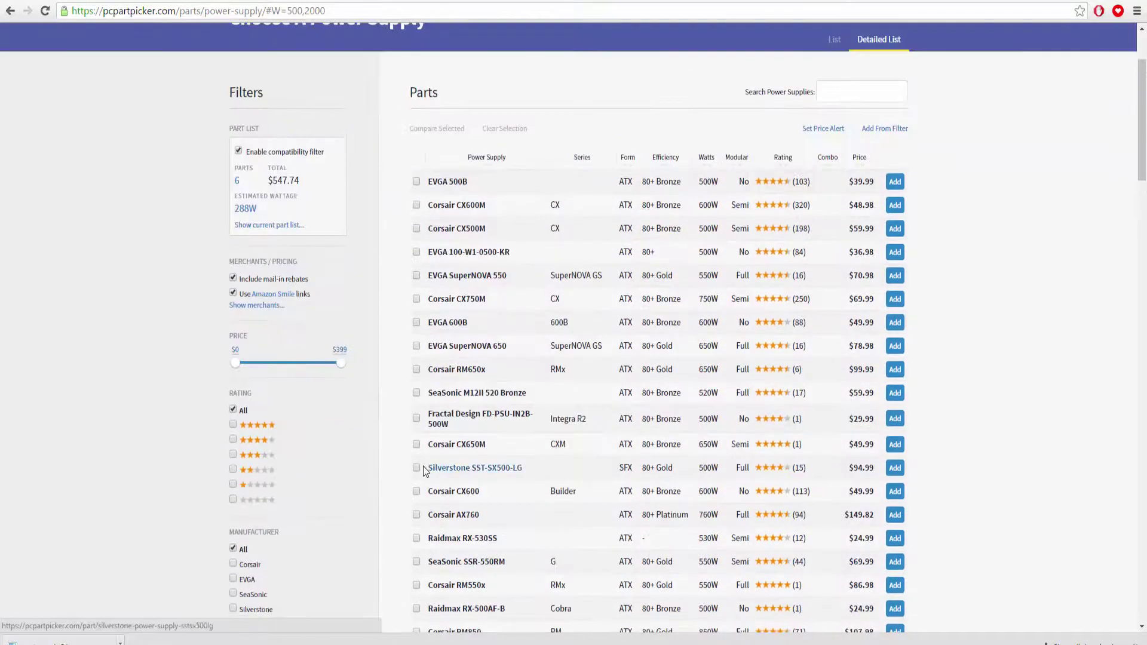
pyautogui.scroll(-8, 421, 470)
# Filter to semi-modular power supplies rated 80+ Bronze, Gold, Platinum or Titanium
pyautogui.click(233, 448)
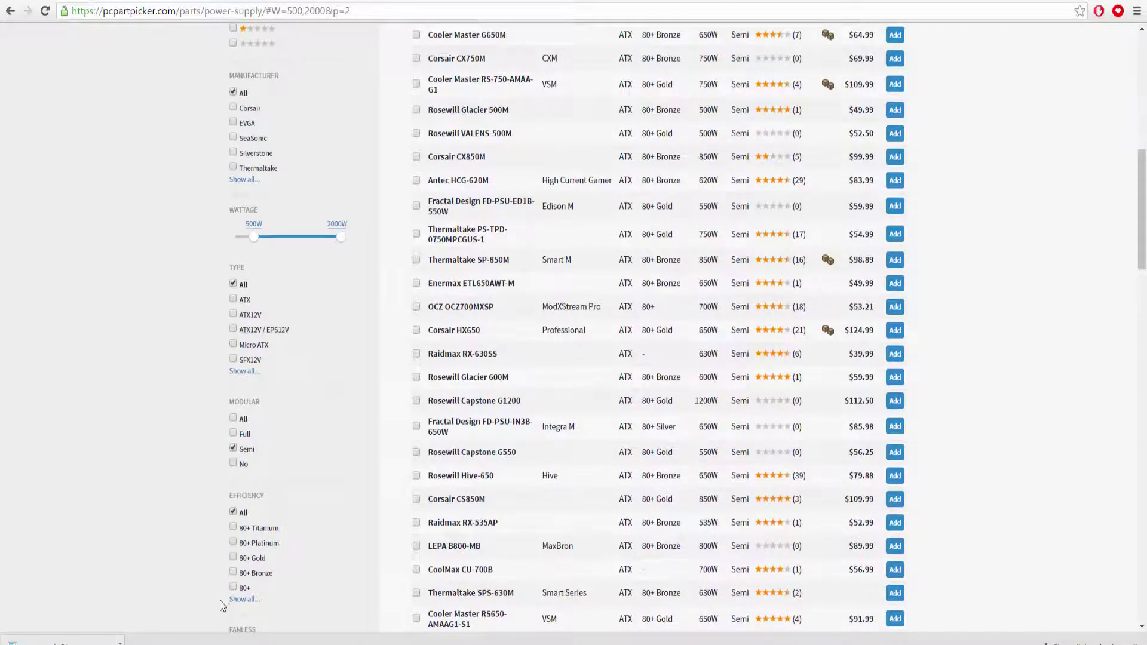
pyautogui.click(233, 572)
pyautogui.click(233, 587)
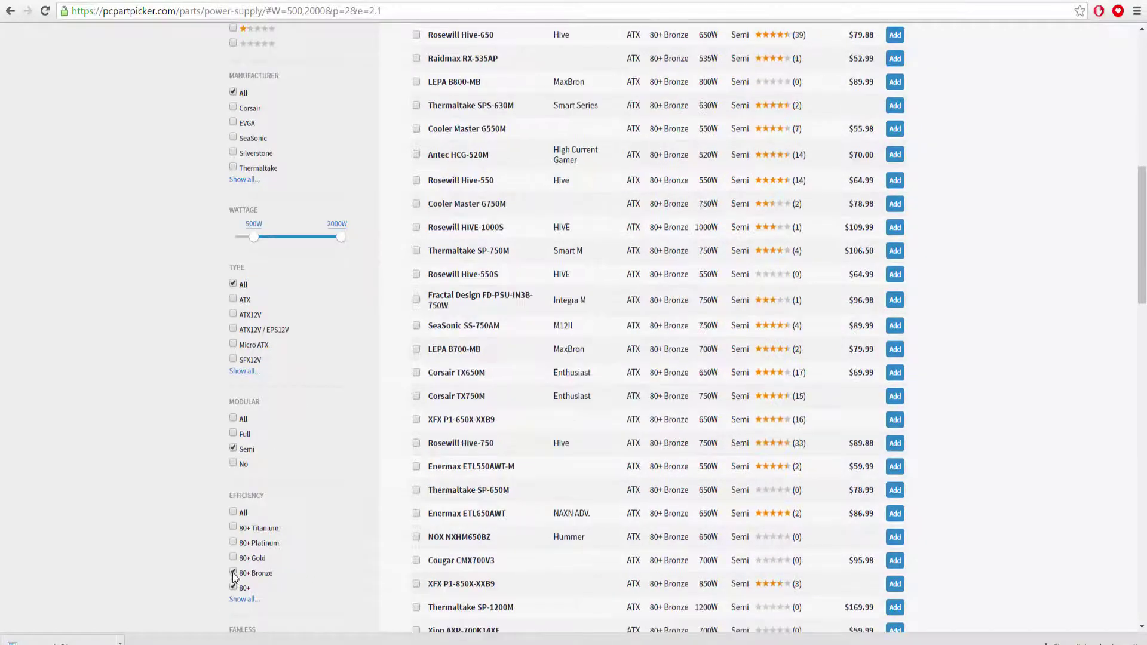
pyautogui.click(233, 542)
pyautogui.click(233, 527)
pyautogui.click(233, 557)
pyautogui.click(233, 588)
# Sort by price, set minimum wattage to 450W, and add the Corsair CX600M
pyautogui.scroll(10, 865, 342)
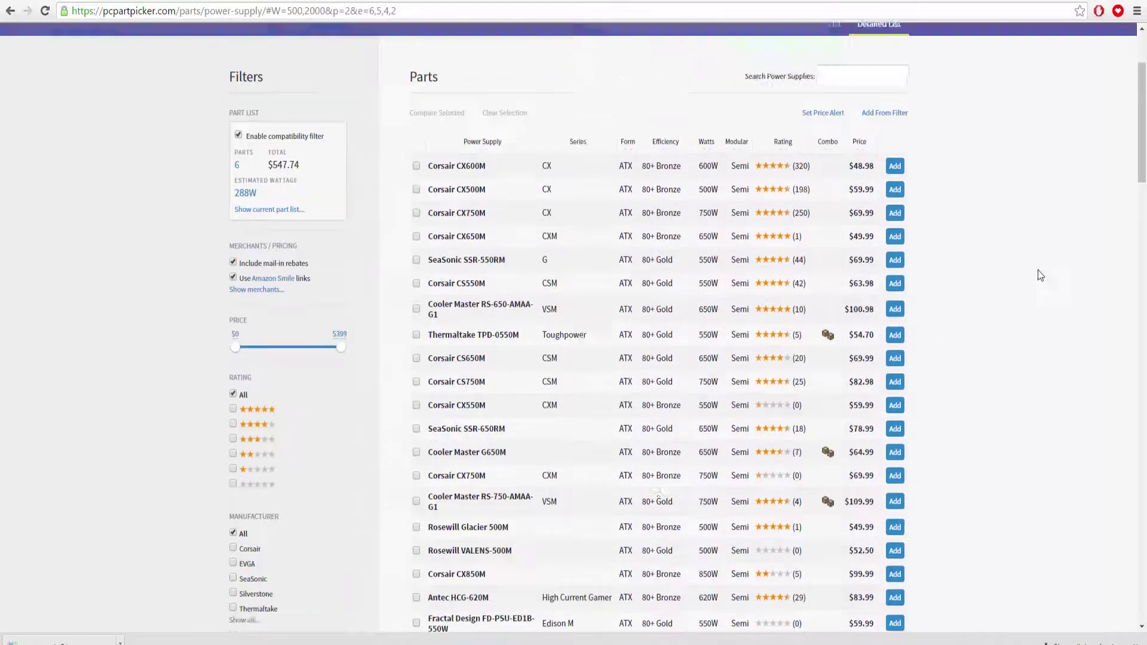
pyautogui.click(859, 288)
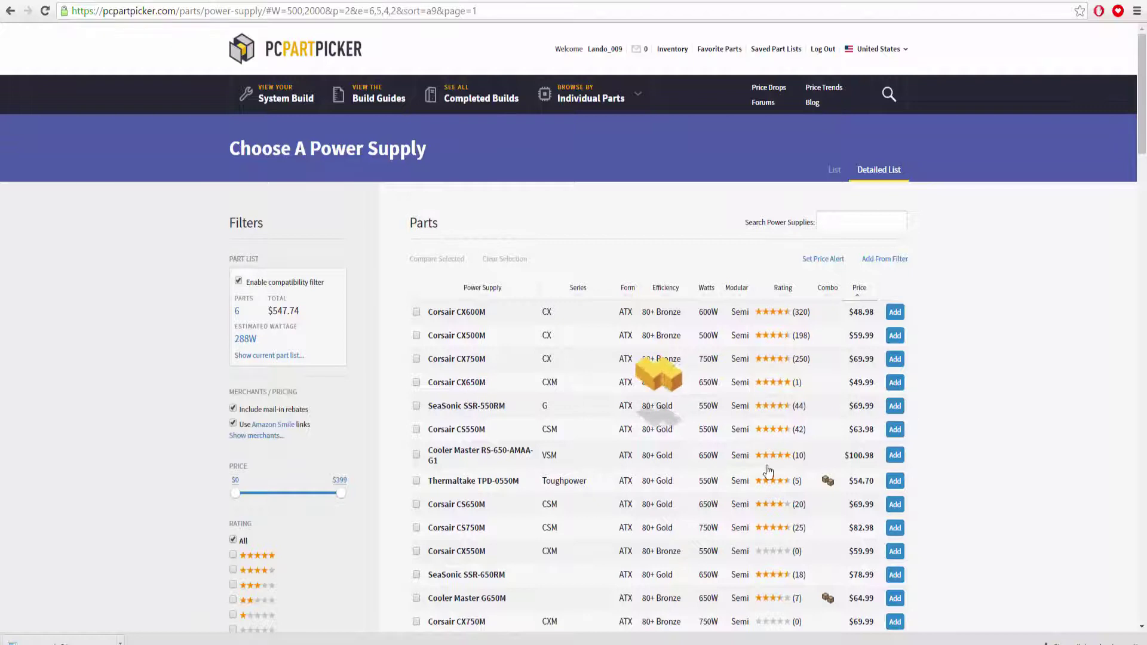
pyautogui.scroll(-2, 540, 318)
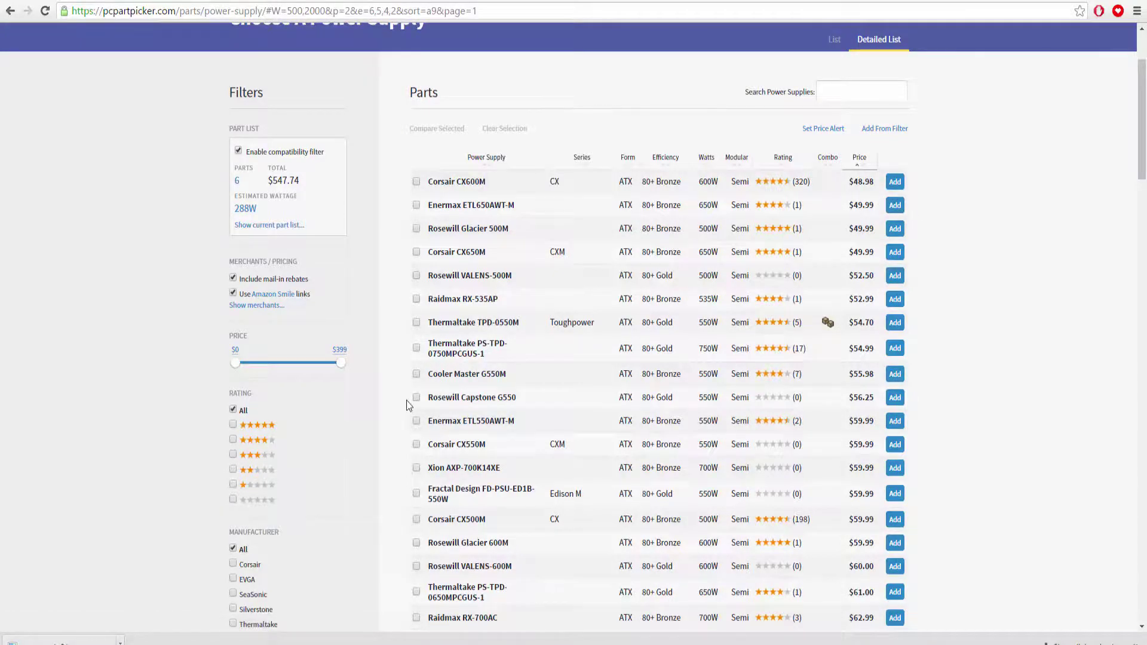
pyautogui.scroll(-3, 349, 403)
pyautogui.moveTo(254, 505); pyautogui.dragTo(252, 505)
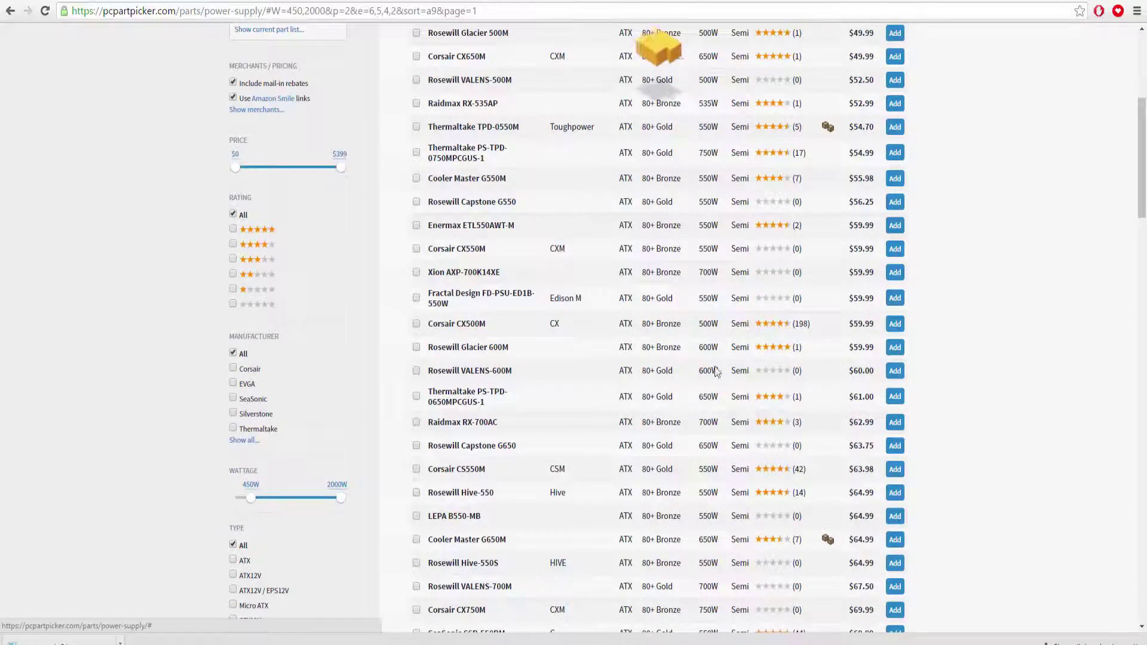
pyautogui.scroll(3, 740, 368)
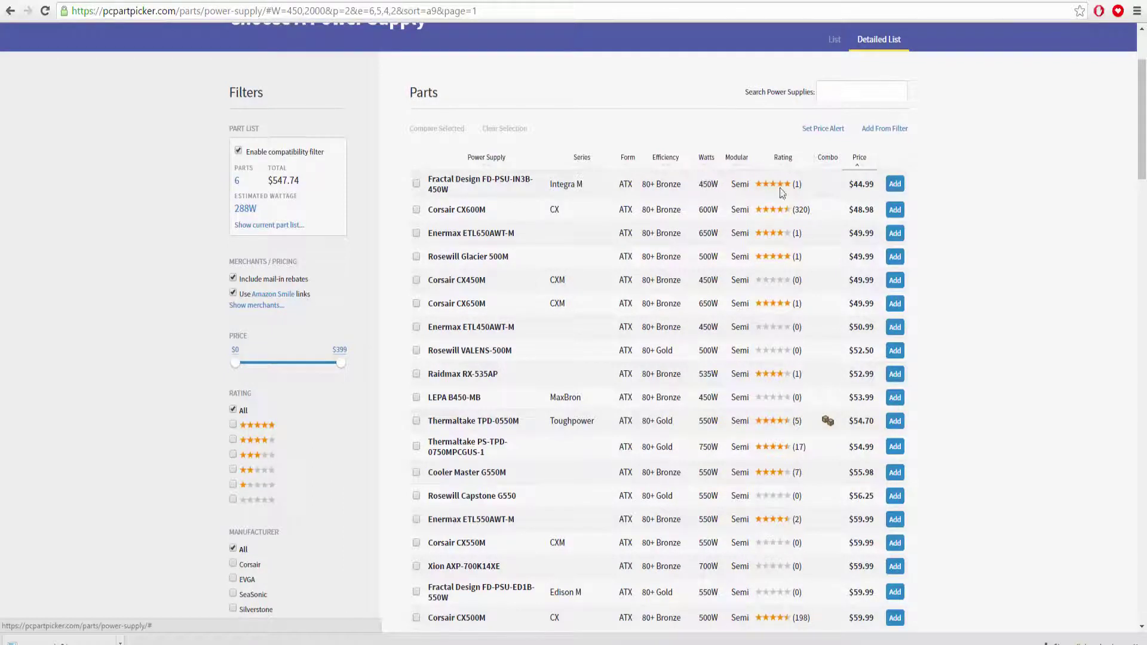
pyautogui.click(903, 213)
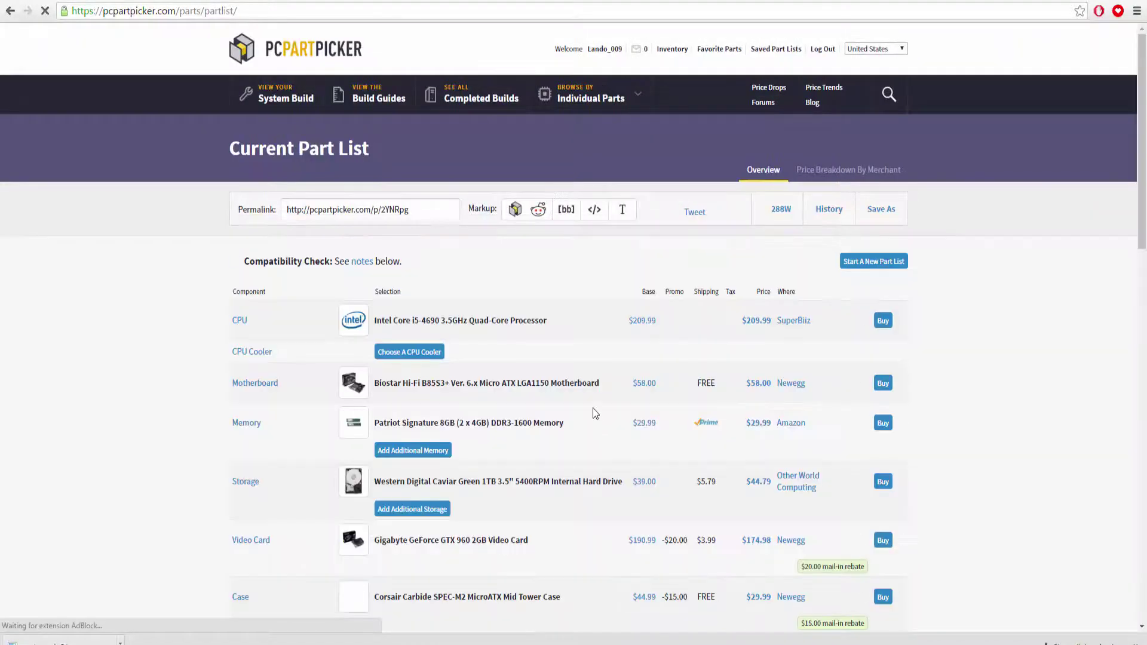
pyautogui.scroll(-5, 492, 504)
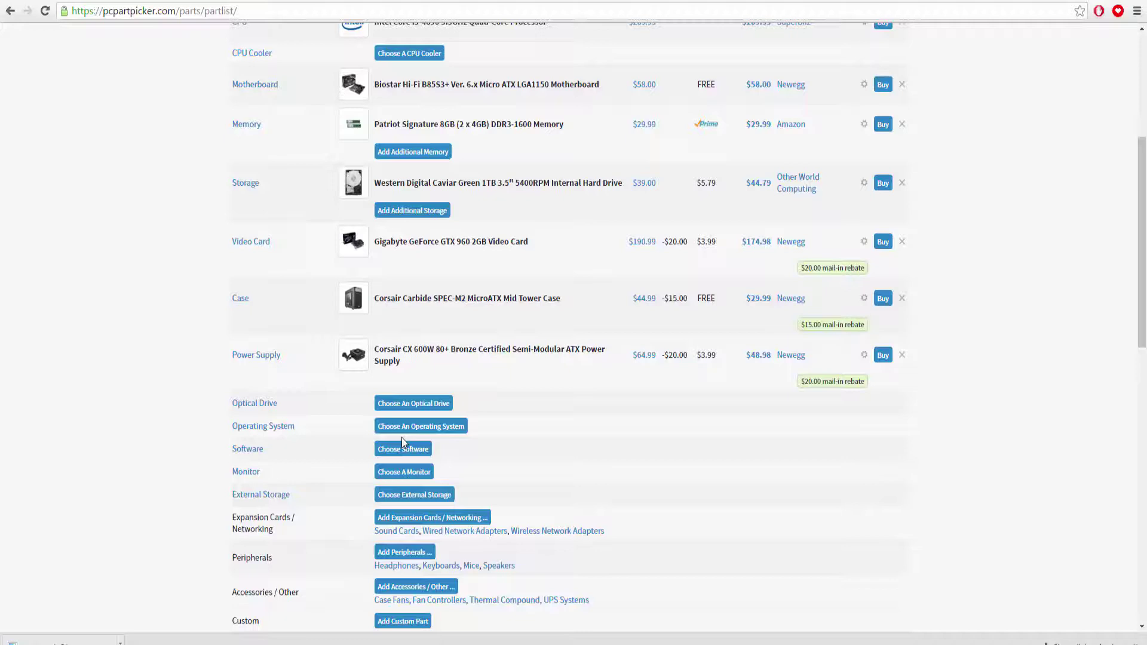
pyautogui.scroll(-6, 773, 391)
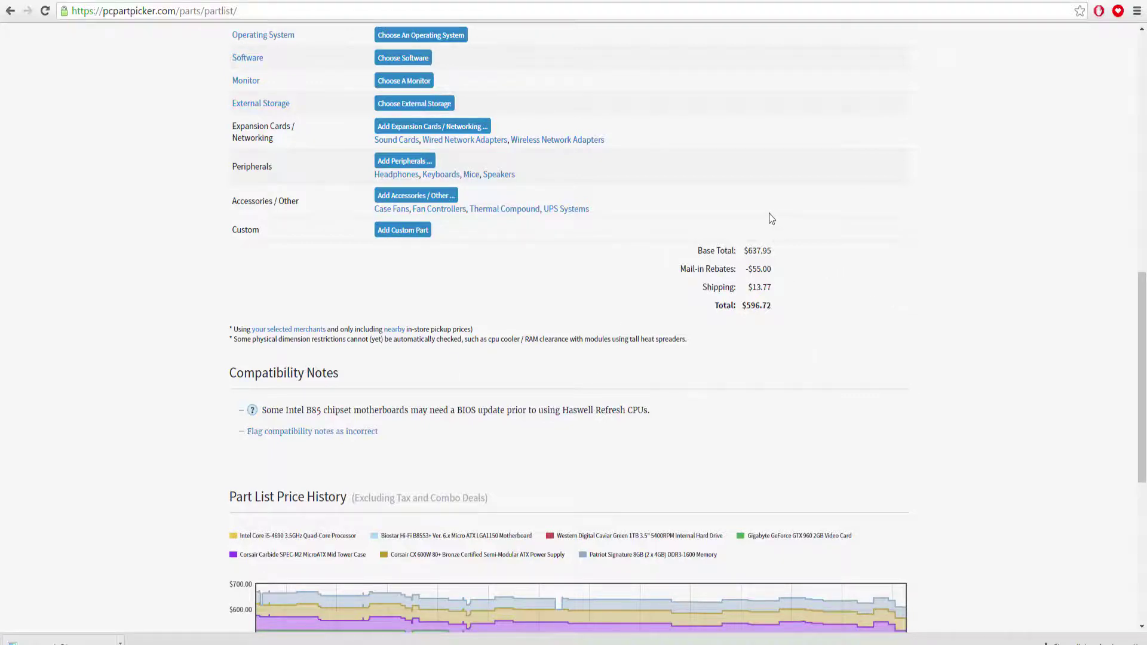
pyautogui.moveTo(748, 269); pyautogui.dragTo(787, 300)
pyautogui.click(806, 313)
pyautogui.doubleClick(756, 250)
pyautogui.click(1030, 272)
pyautogui.scroll(10, 968, 262)
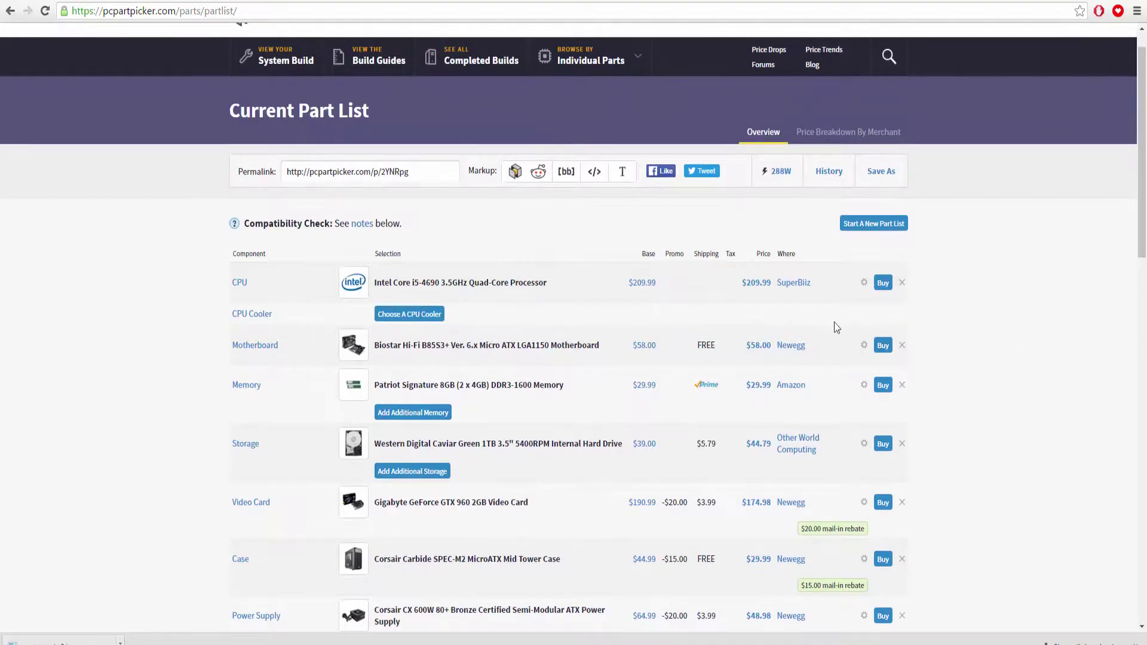
pyautogui.scroll(-5, 836, 307)
pyautogui.scroll(5, 794, 296)
# Save As a new list named 'Mikes build', replacing the suggested name
pyautogui.click(891, 178)
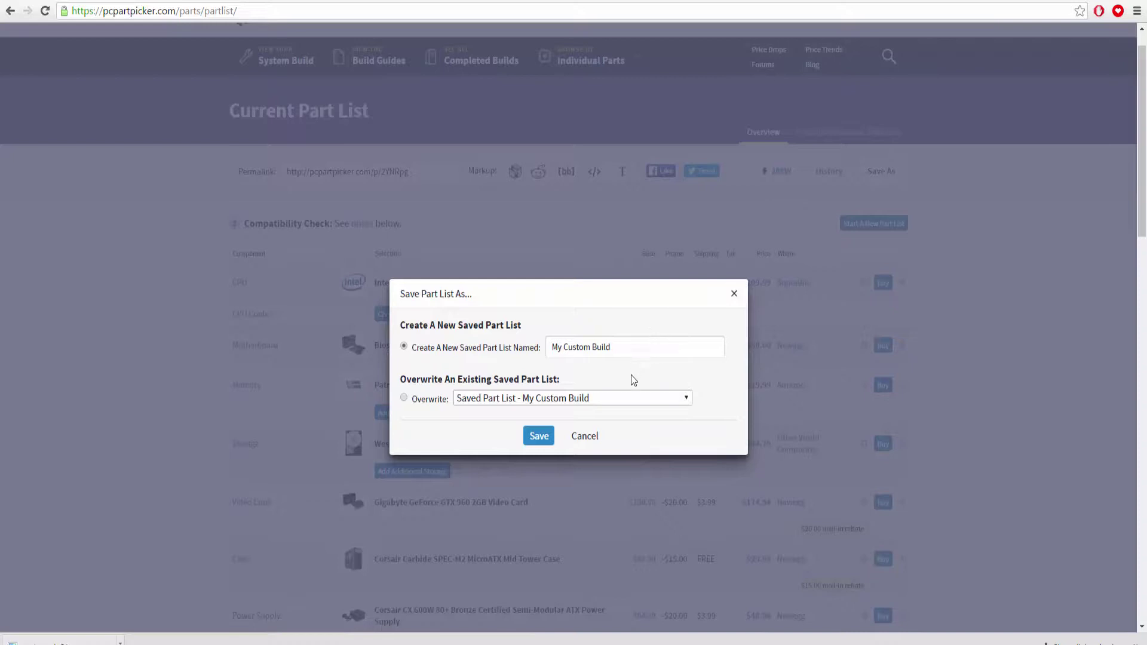
pyautogui.click(627, 345)
pyautogui.hotkey('ctrl', 'a')
pyautogui.write('Mi')
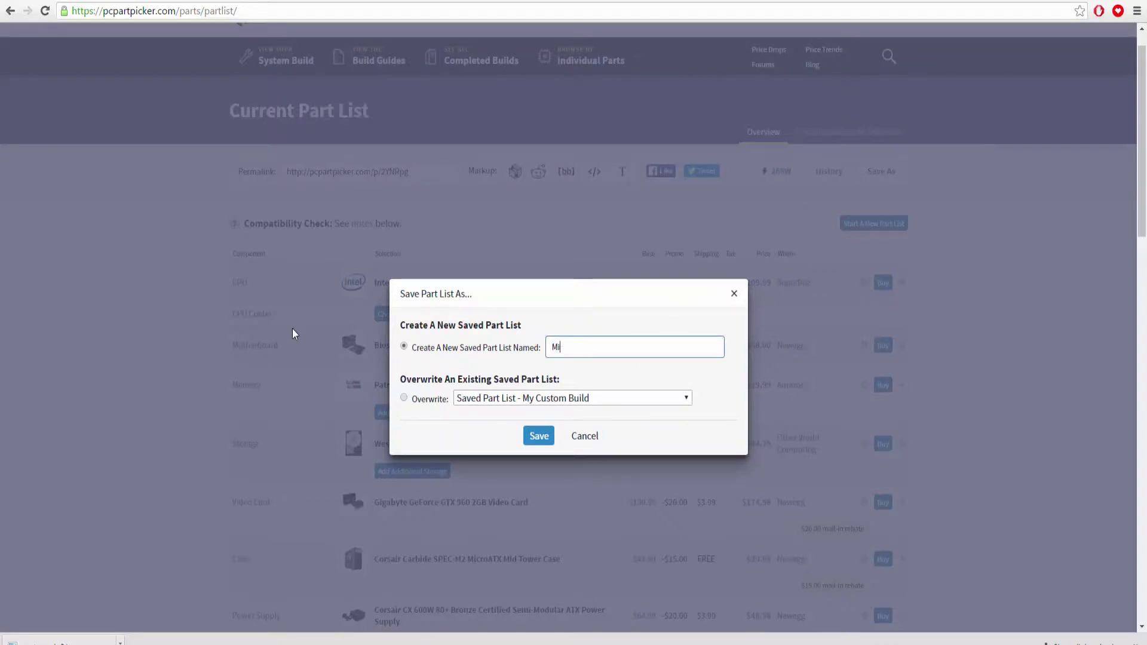
pyautogui.write('kes build')
pyautogui.click(539, 436)
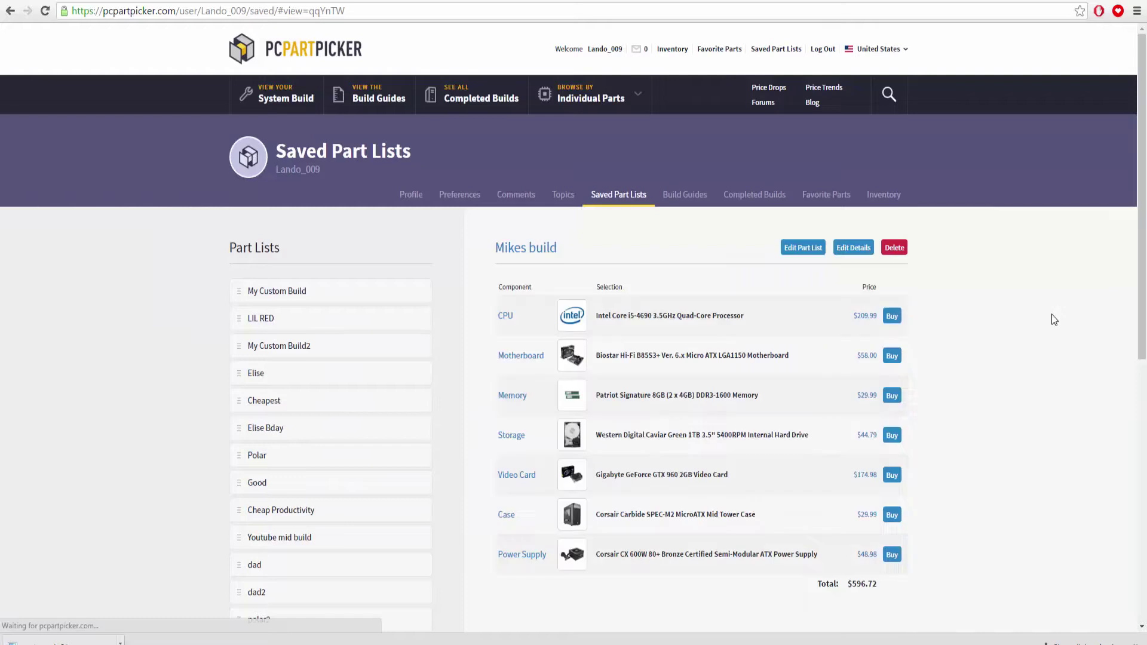
pyautogui.scroll(-8, 1052, 317)
pyautogui.scroll(-1, 1051, 326)
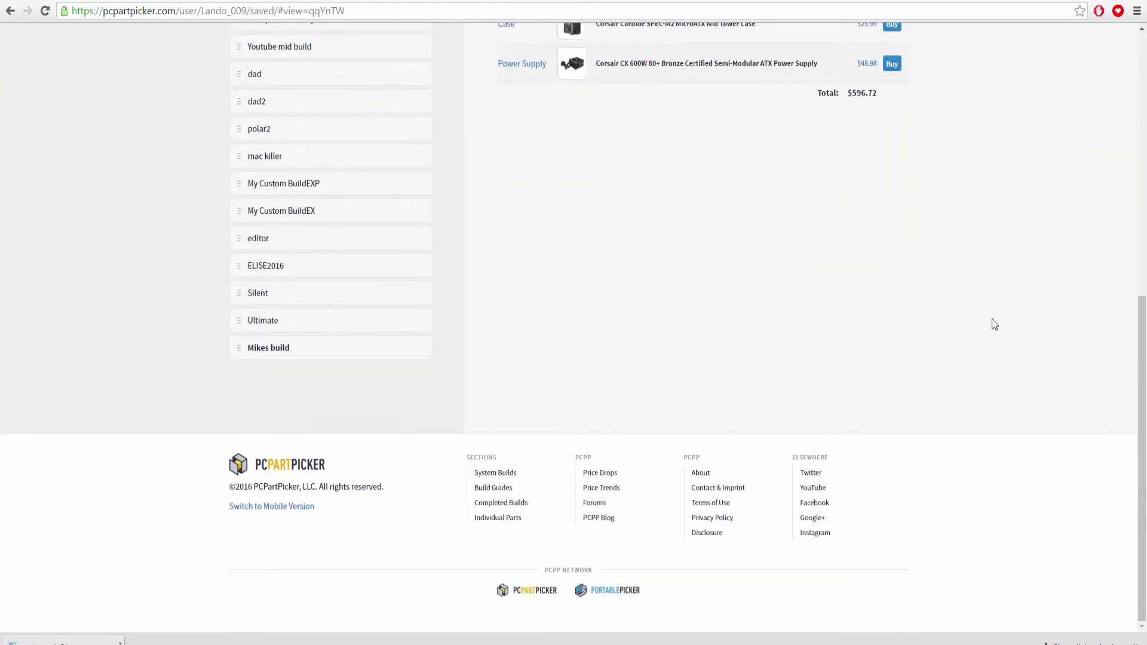